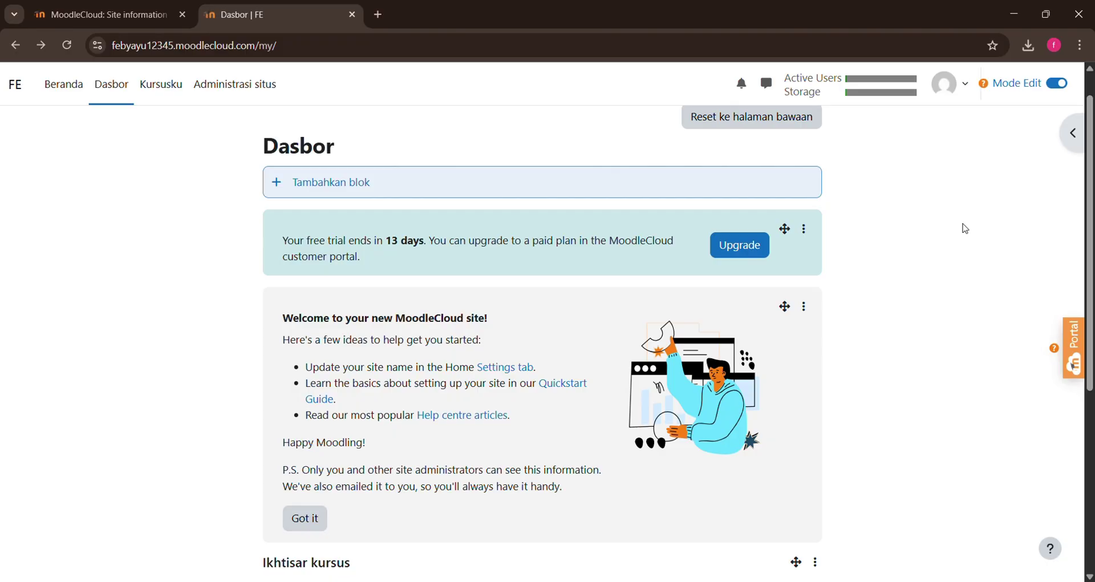
Step: Open the BAHASA INDONESIA course and rename its Umum section to "Pendahuluan"
scroll(965, 228, "down", 5)
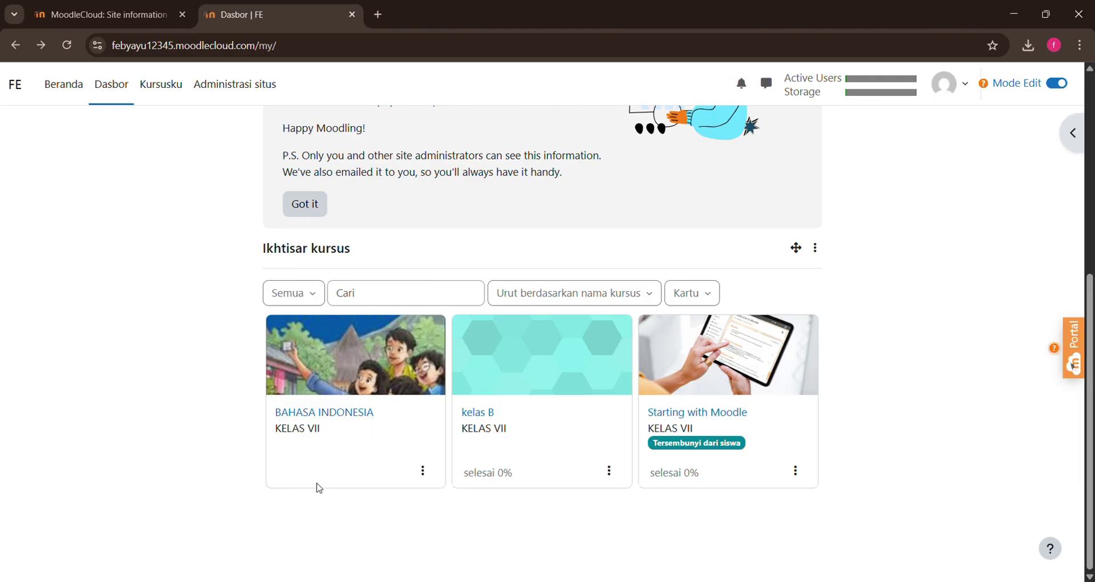
left_click(350, 381)
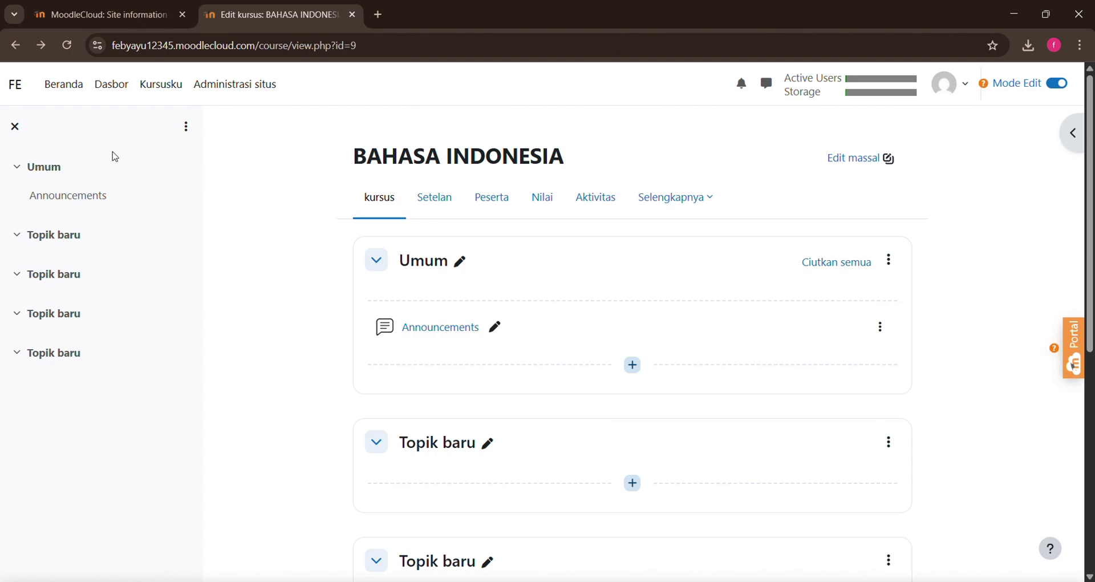
left_click(50, 170)
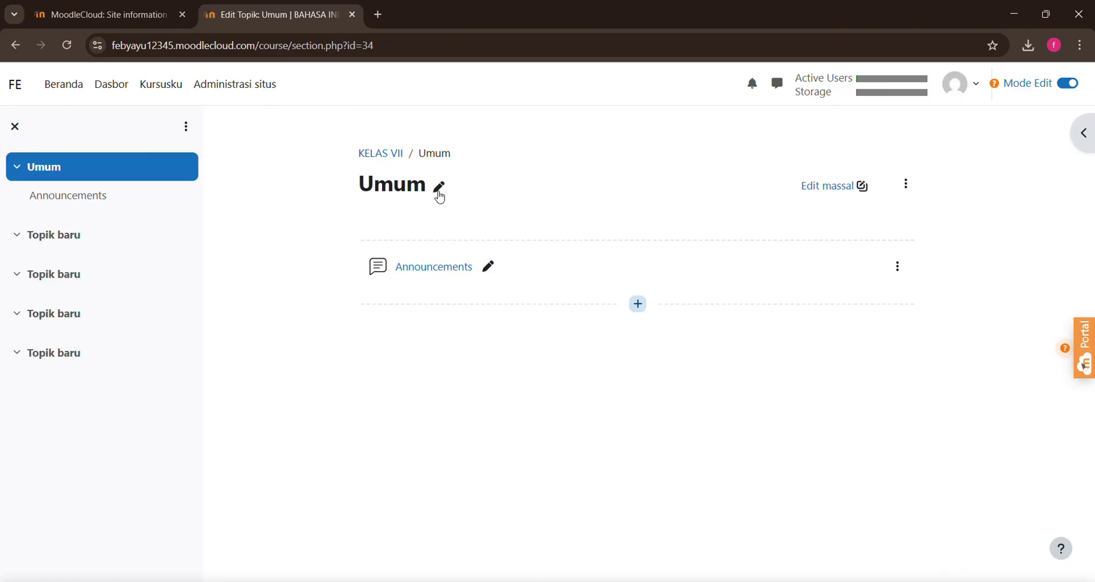
left_click(438, 193)
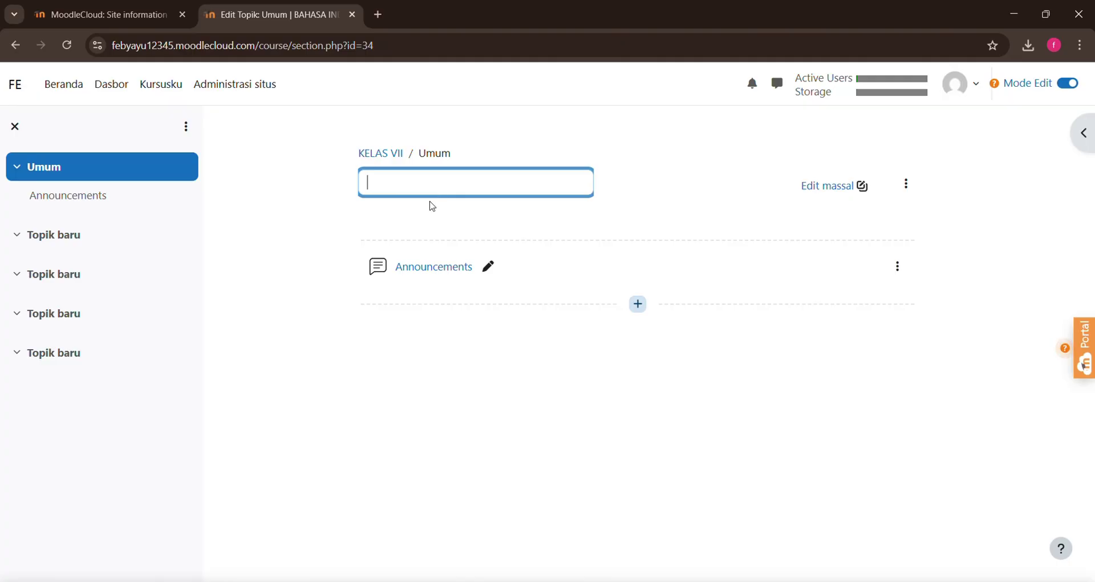
type("Pendahuluan")
key("Return")
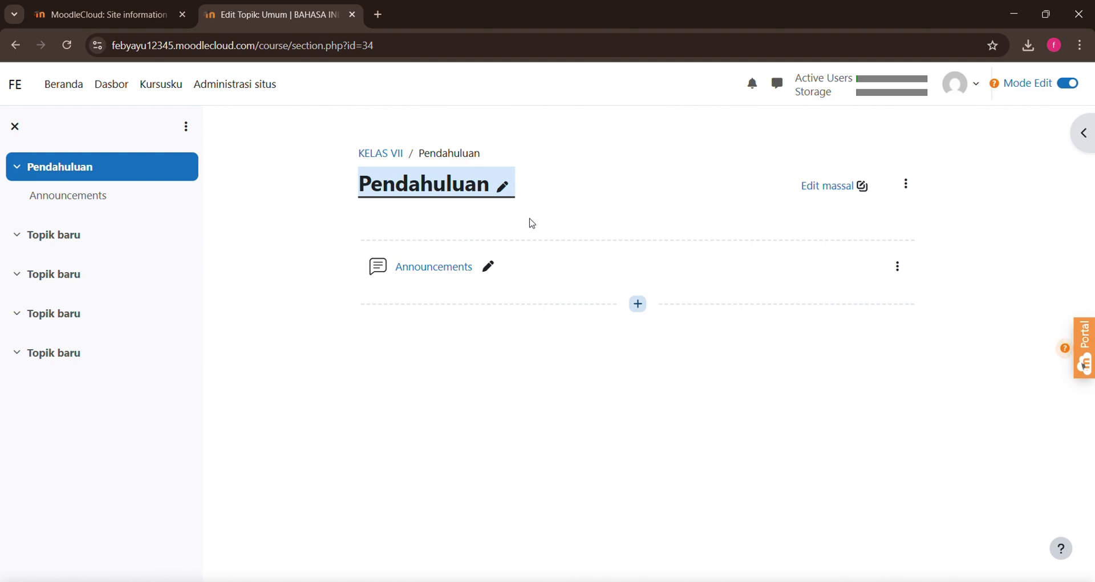
Step: Paste the prepared course welcome text into the Pendahuluan section's description and save the section settings
left_click(907, 188)
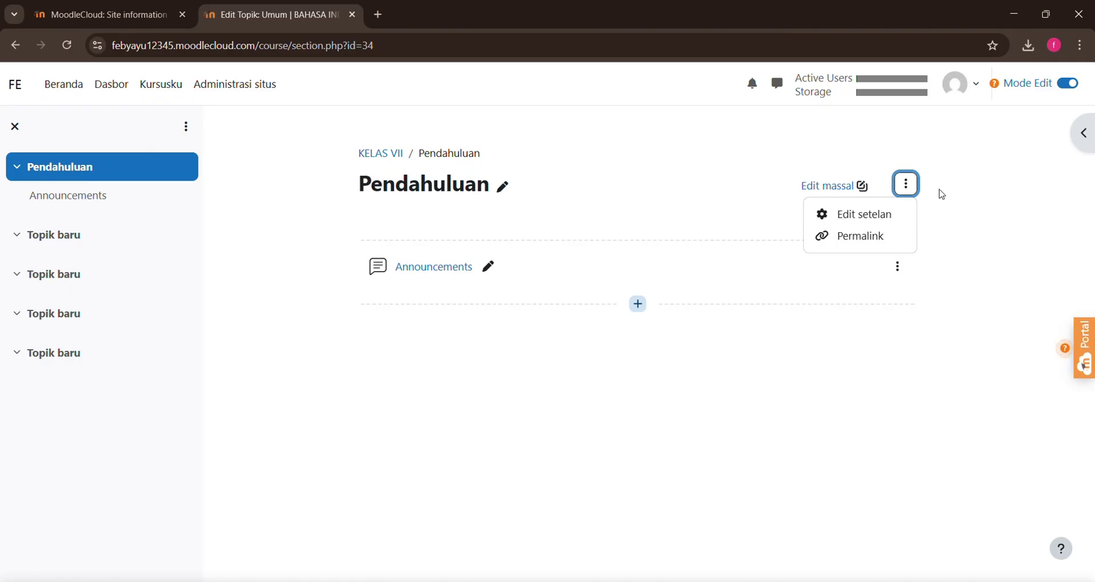
left_click(887, 219)
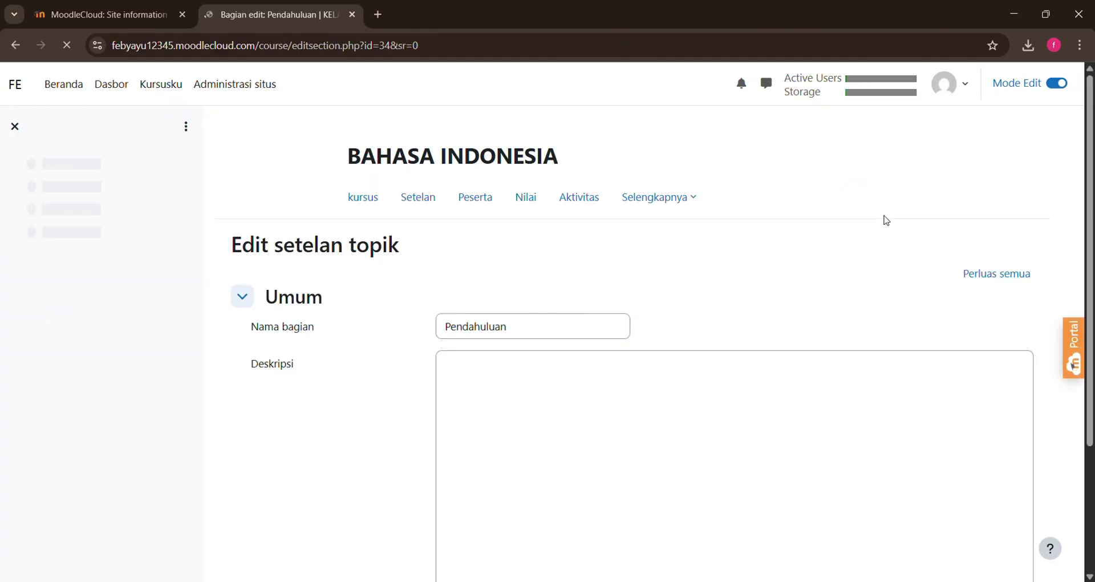
scroll(886, 220, "down", 2)
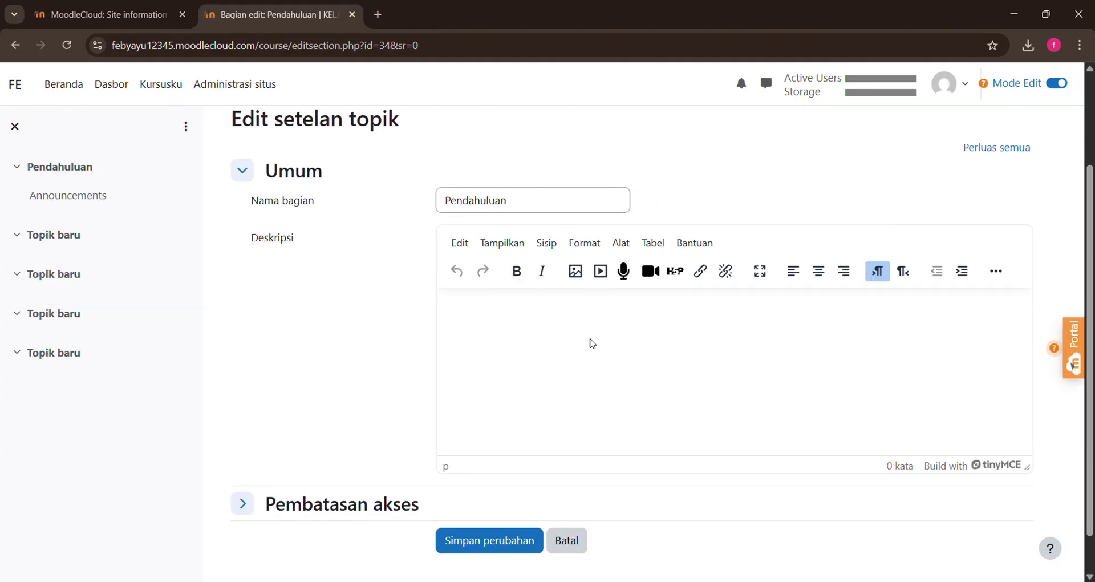
left_click(573, 409)
key("ctrl+v")
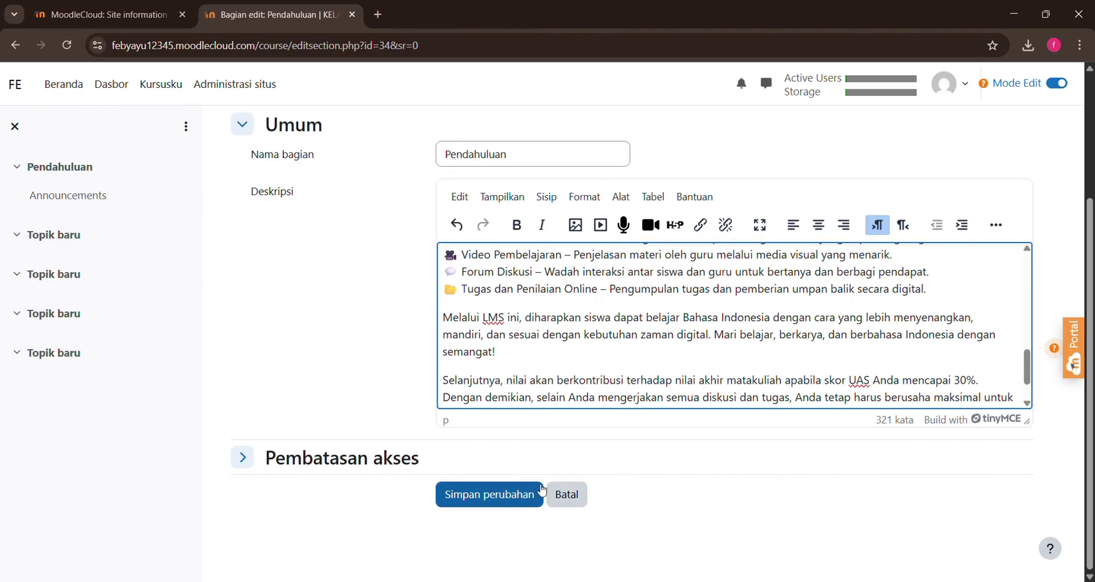
left_click(523, 497)
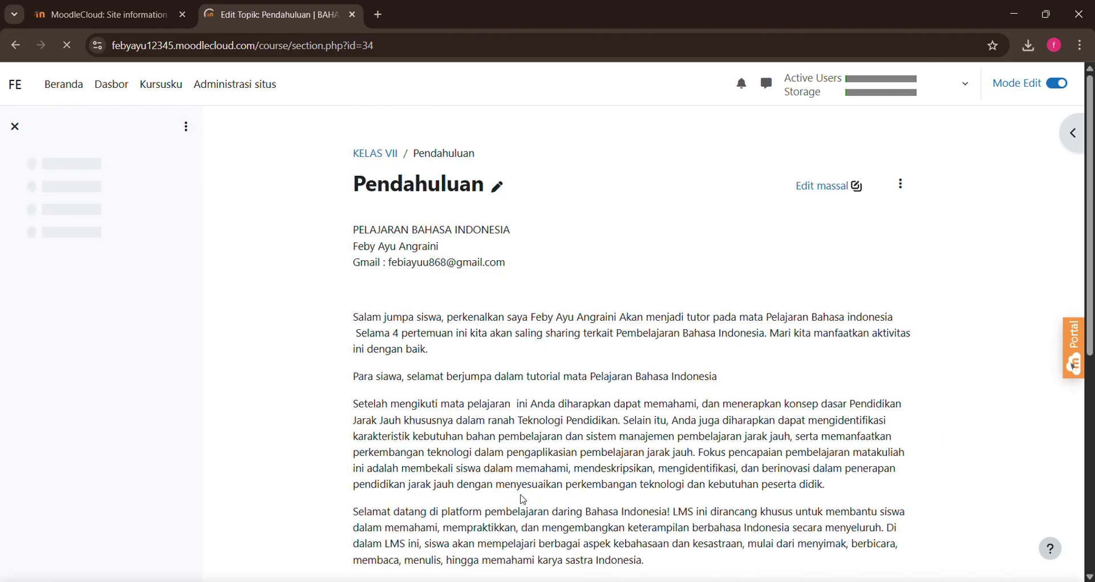
Step: Add a Forum activity at the end of the Pendahuluan section and name it "Perkenalan"
scroll(523, 499, "down", 5)
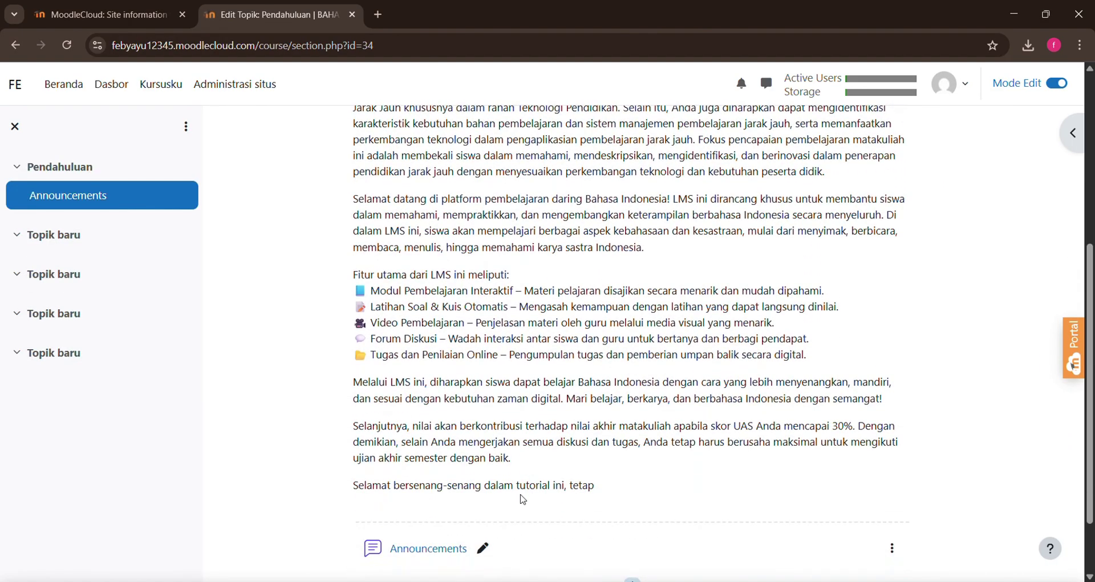
scroll(522, 499, "up", 7)
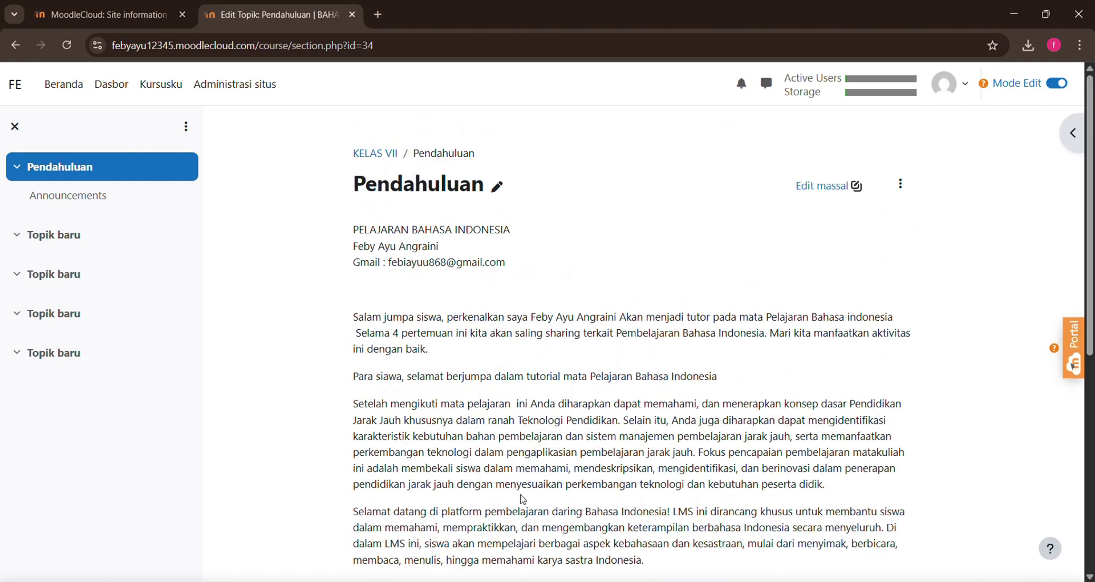
scroll(599, 285, "down", 6)
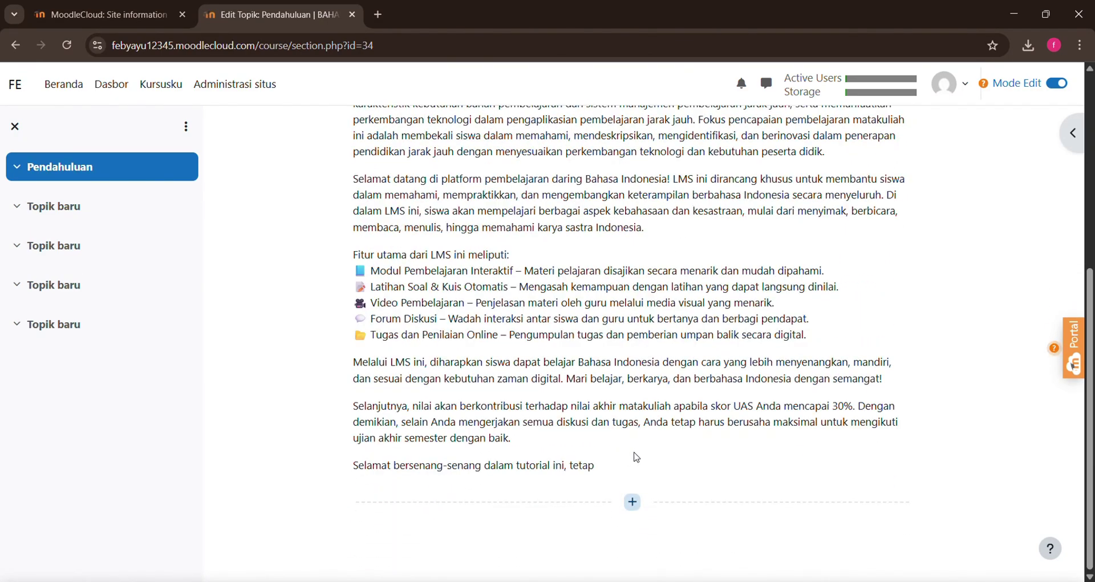
left_click(632, 503)
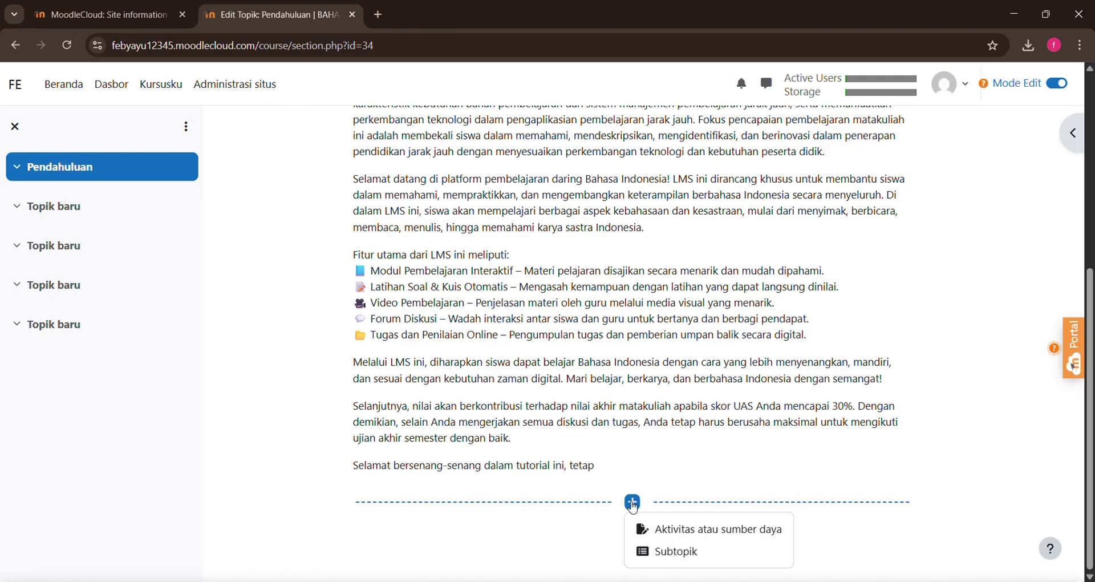
left_click(669, 530)
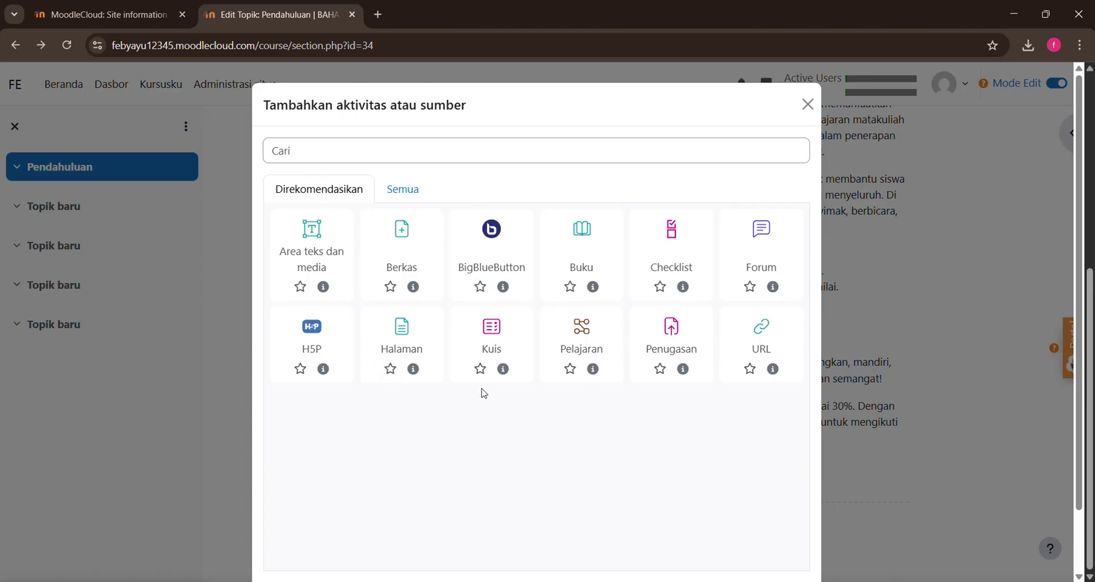
left_click(409, 189)
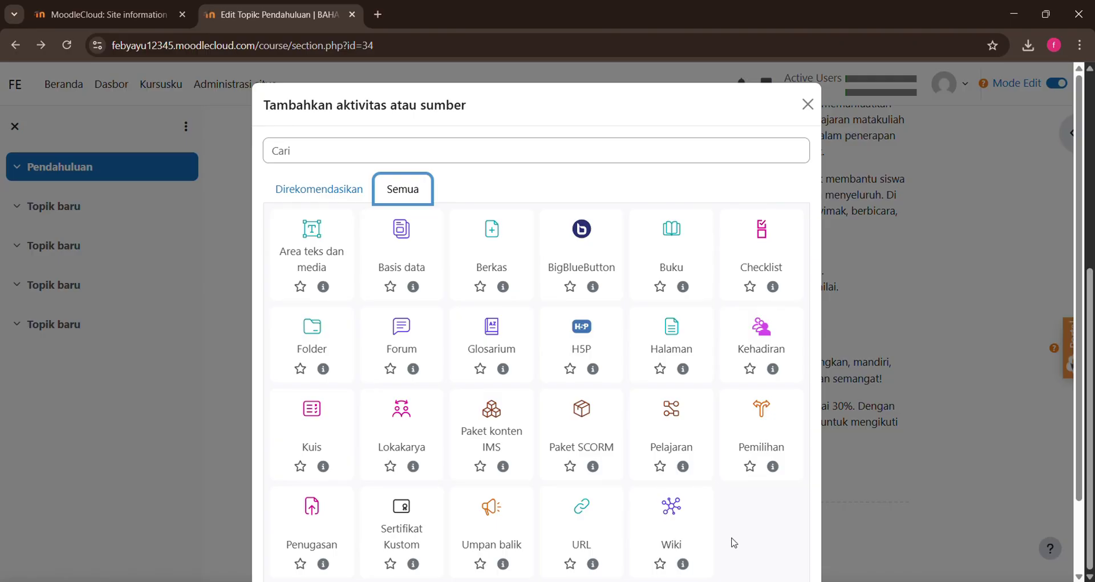
left_click(401, 335)
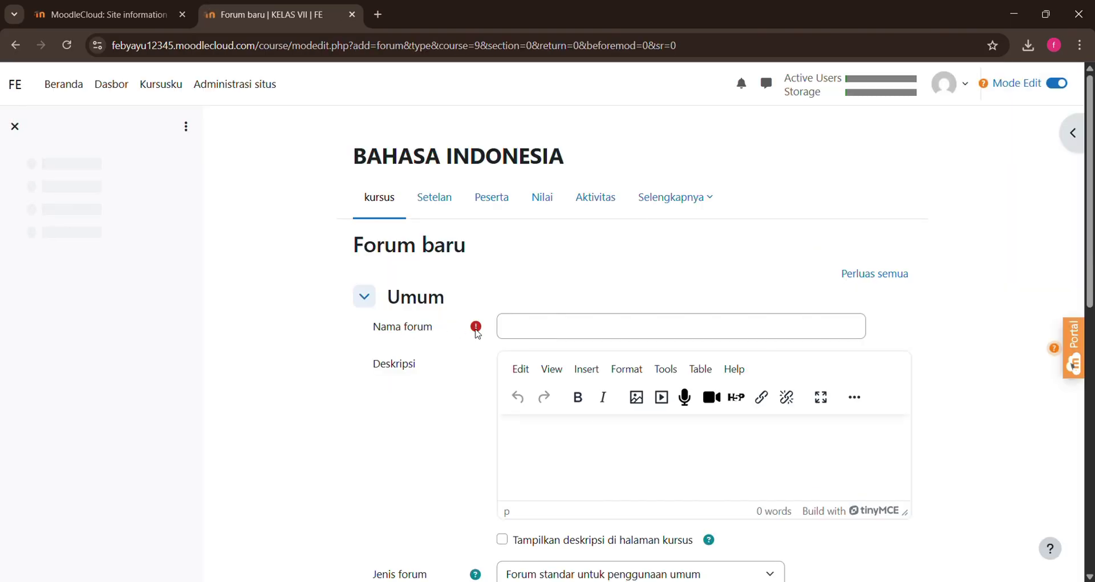
left_click(516, 332)
type("P")
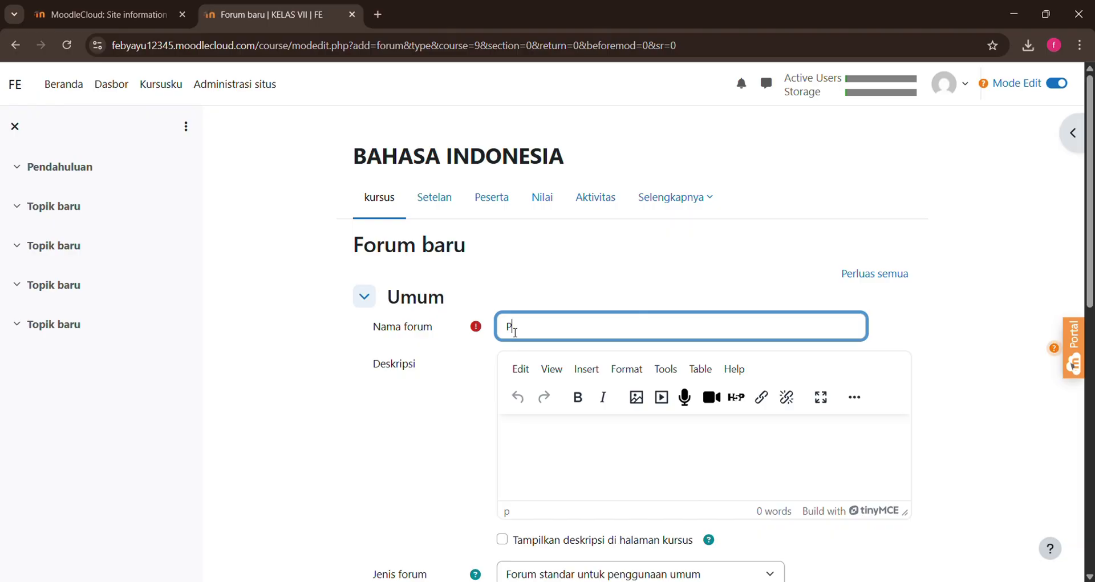
type("erkenalan")
Step: Describe the forum as a place for mahasiswa to introduce themselves with full identity and photo, and show the description on the course page
scroll(578, 431, "down", 1)
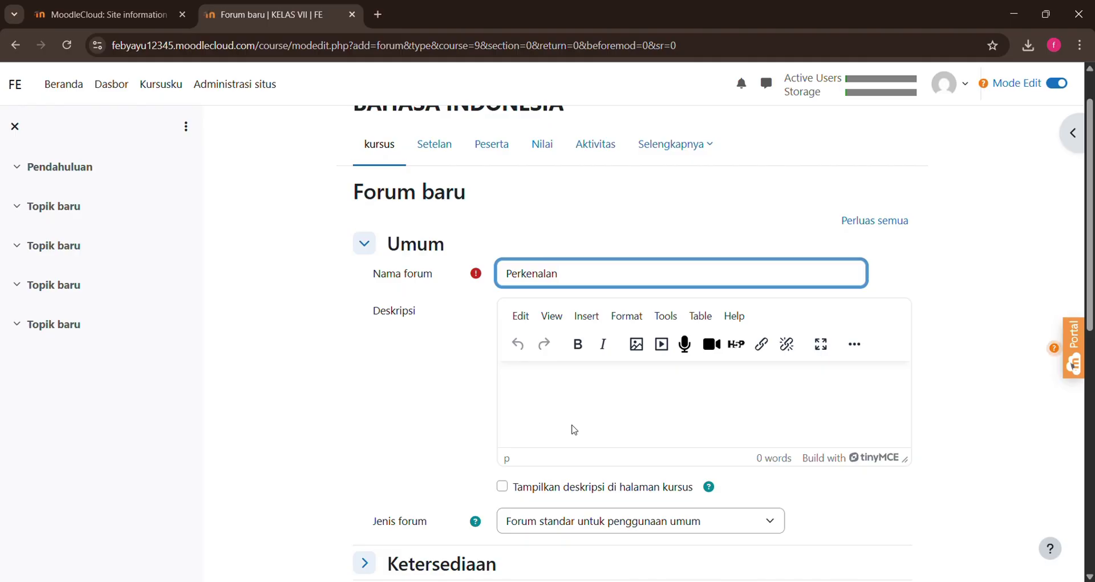
left_click(619, 445)
type("Forum ini disediakan bagi mahasiswa sebagai media untuk saling mengenal satu sama lain. Silakan Anda memperkenalkan diri masing-masing dengan menyertakan identitas dengan lengkap disertai dengan foto.")
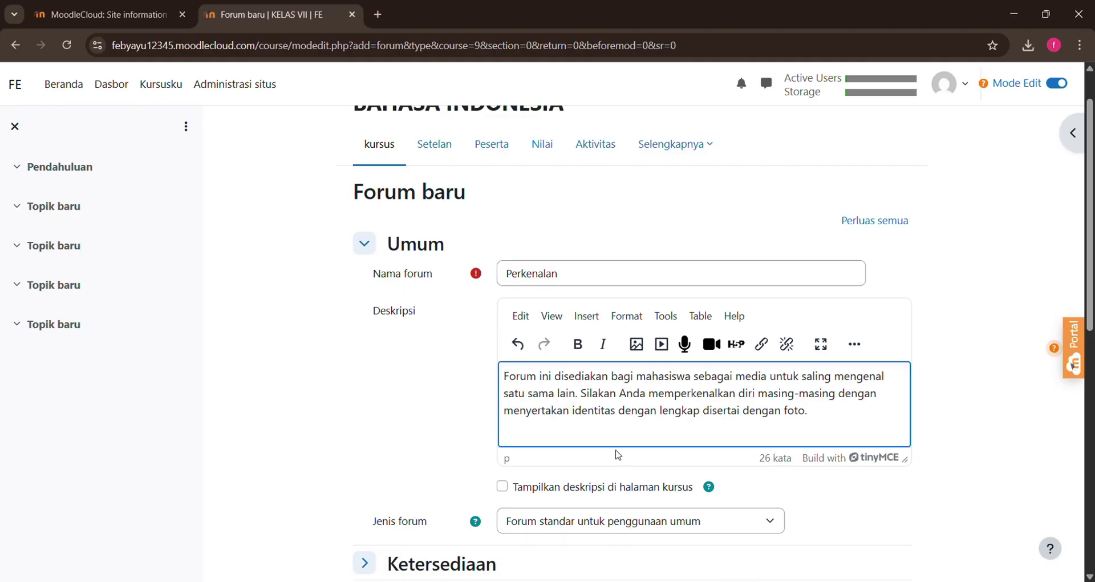
left_click(502, 488)
Step: Set the forum's completion condition so students must manually mark the activity as done
scroll(504, 490, "down", 3)
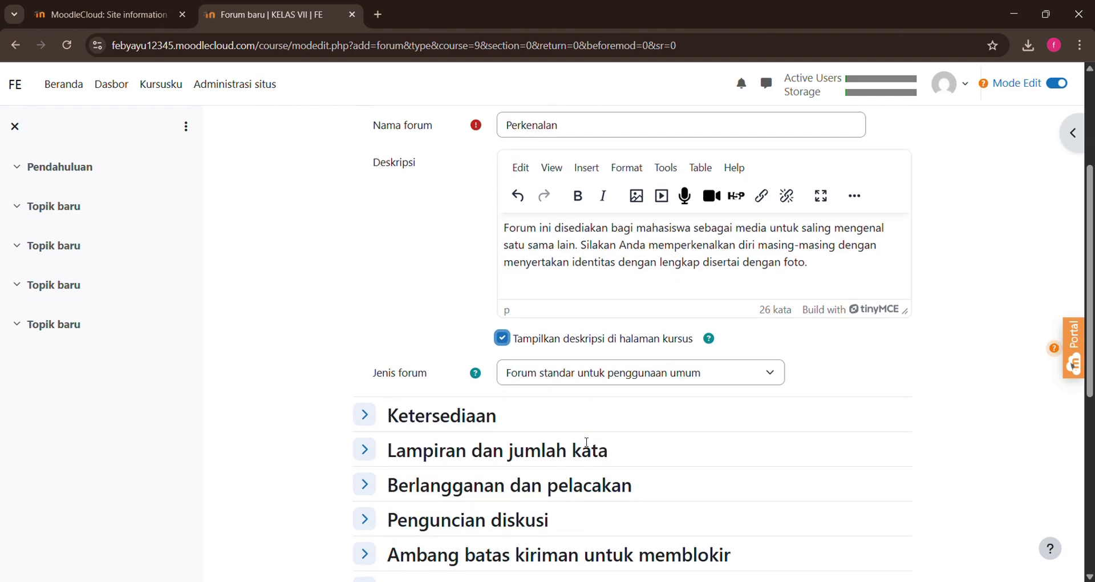
scroll(574, 468, "down", 2)
scroll(573, 469, "down", 2)
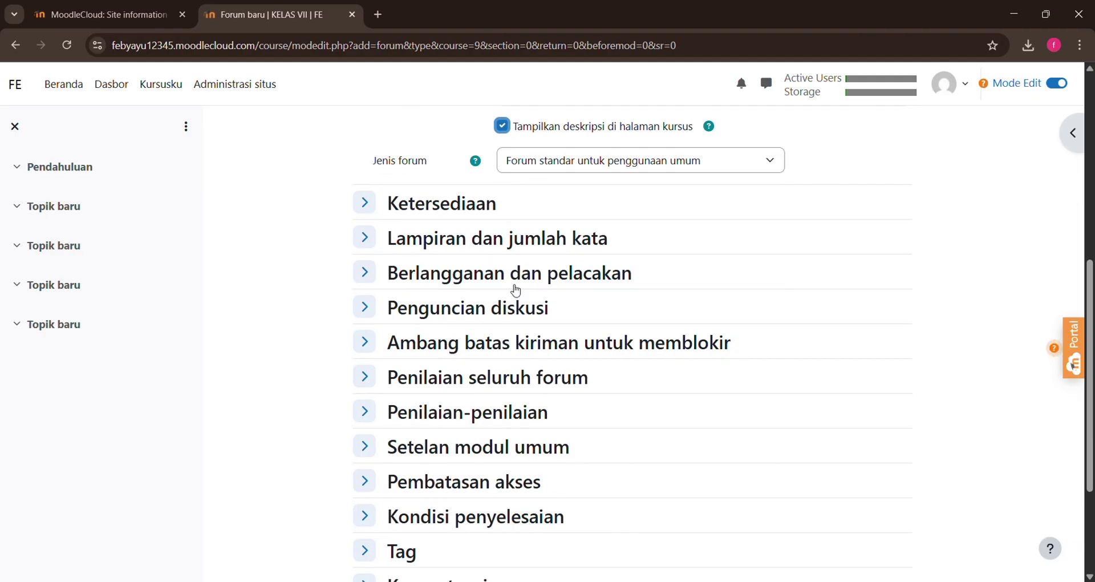
scroll(513, 359, "down", 1)
scroll(505, 359, "down", 1)
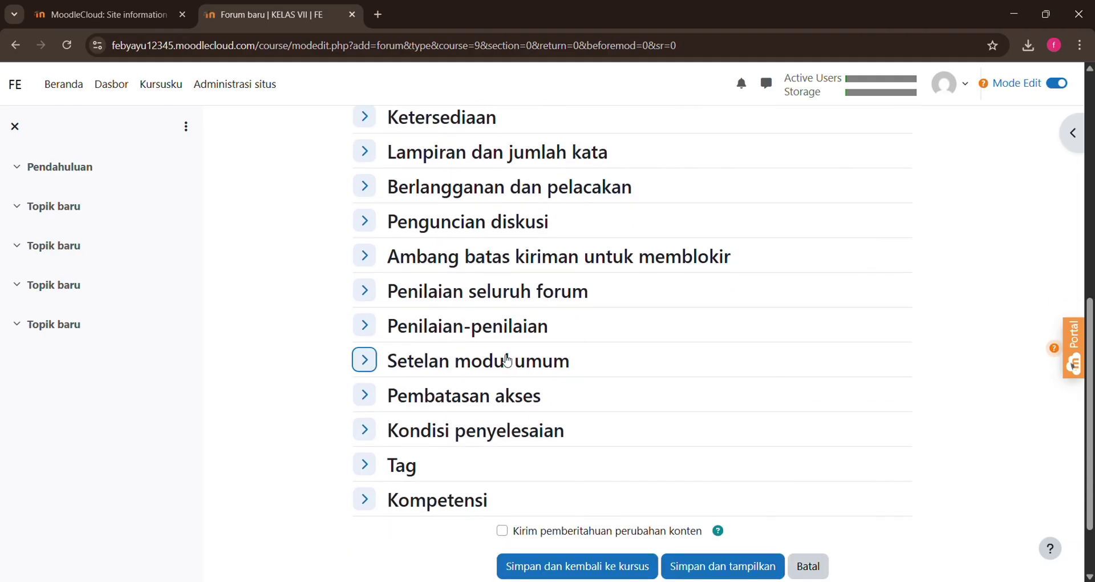
scroll(456, 360, "down", 1)
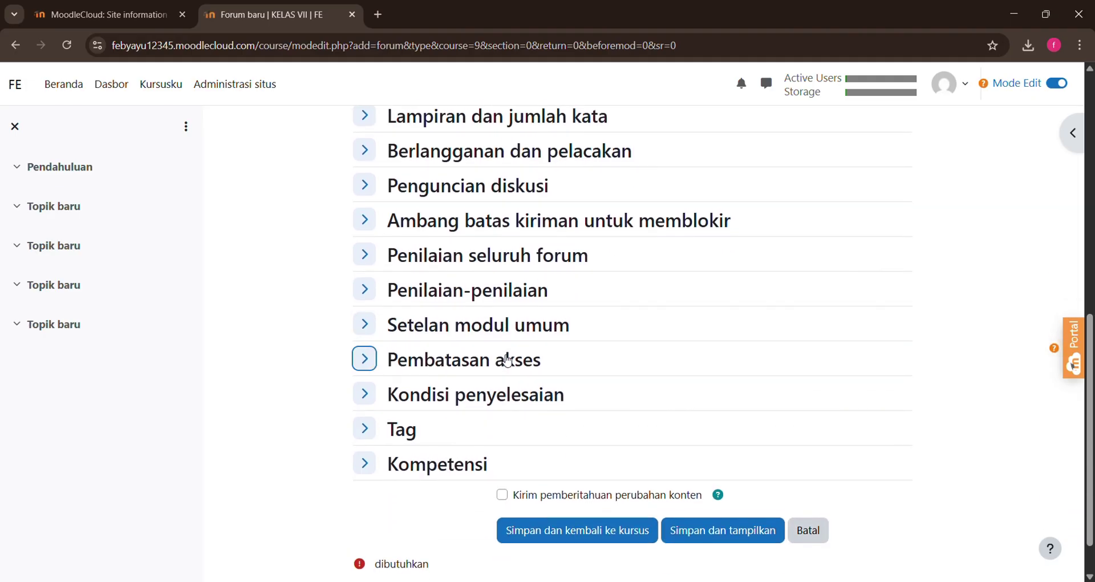
left_click(365, 394)
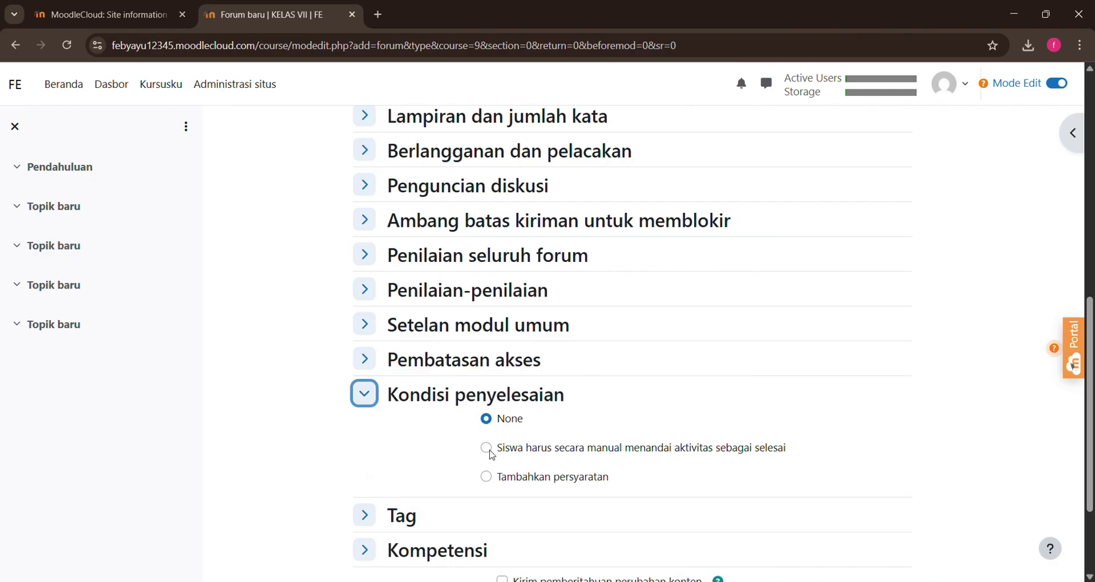
left_click(487, 448)
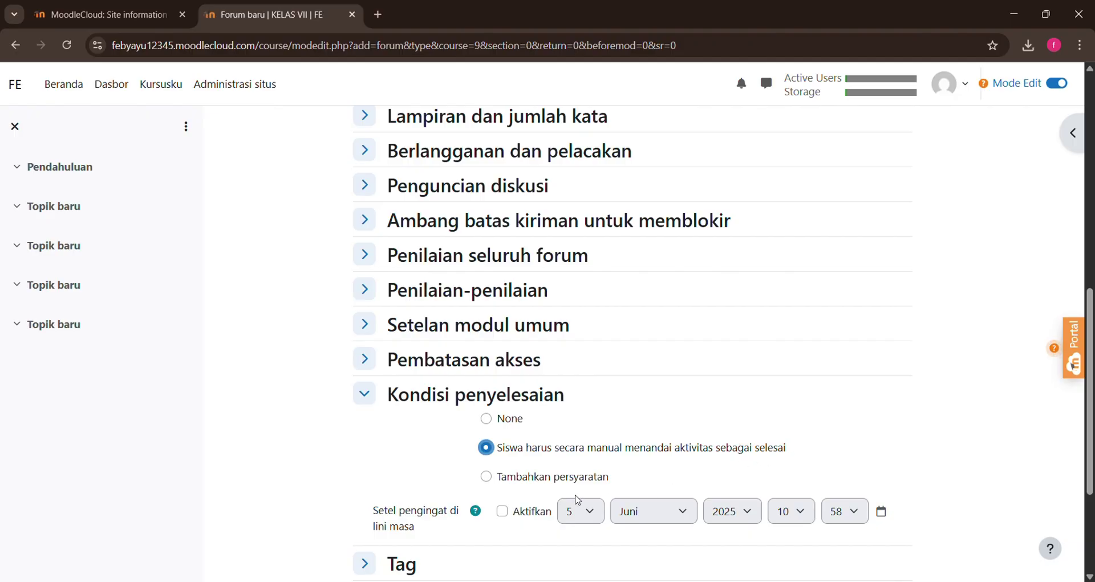
Step: Enable the forum's timeline reminder with the year set to 2026, and save the forum back to the course
left_click(505, 514)
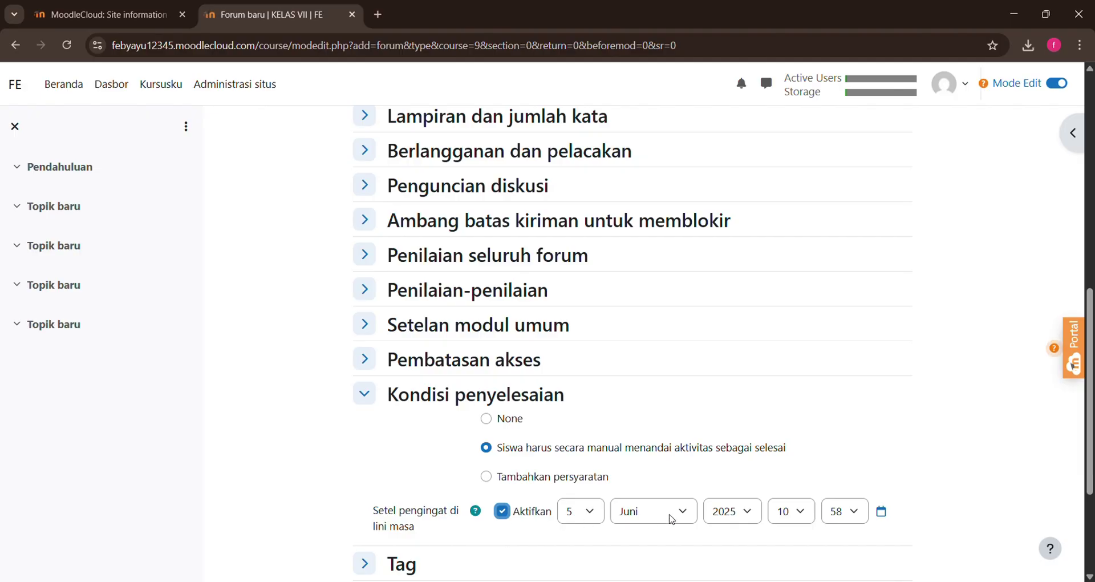
left_click(744, 515)
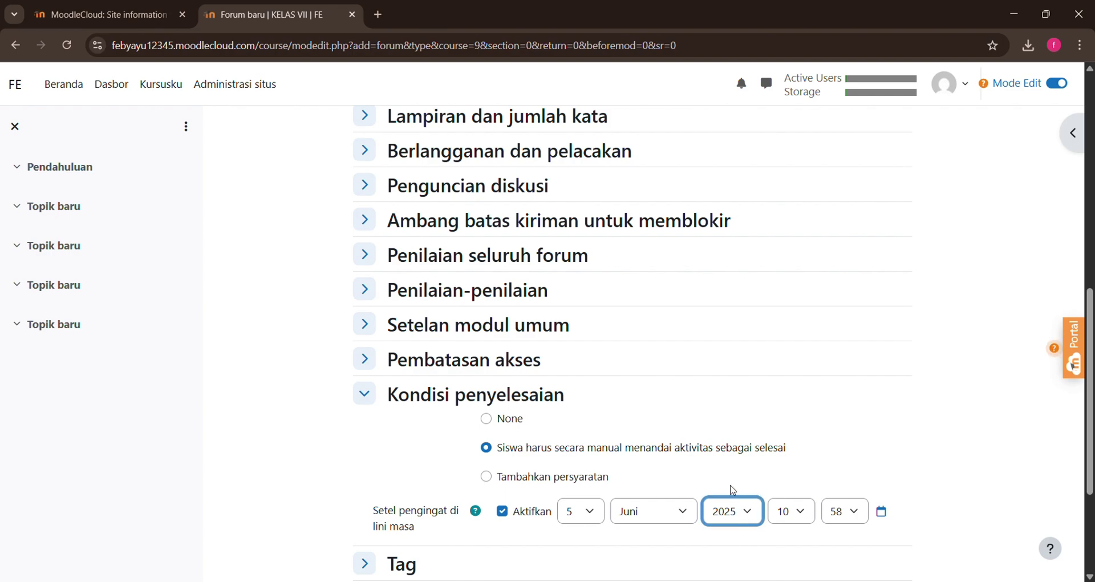
scroll(733, 489, "down", 2)
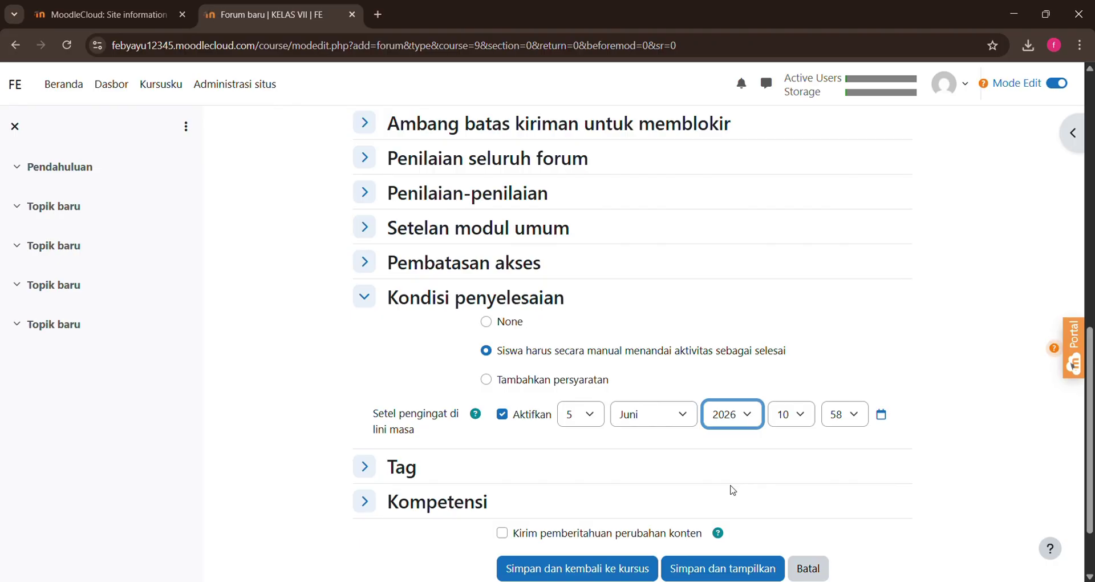
scroll(733, 491, "up", 1)
scroll(729, 408, "down", 3)
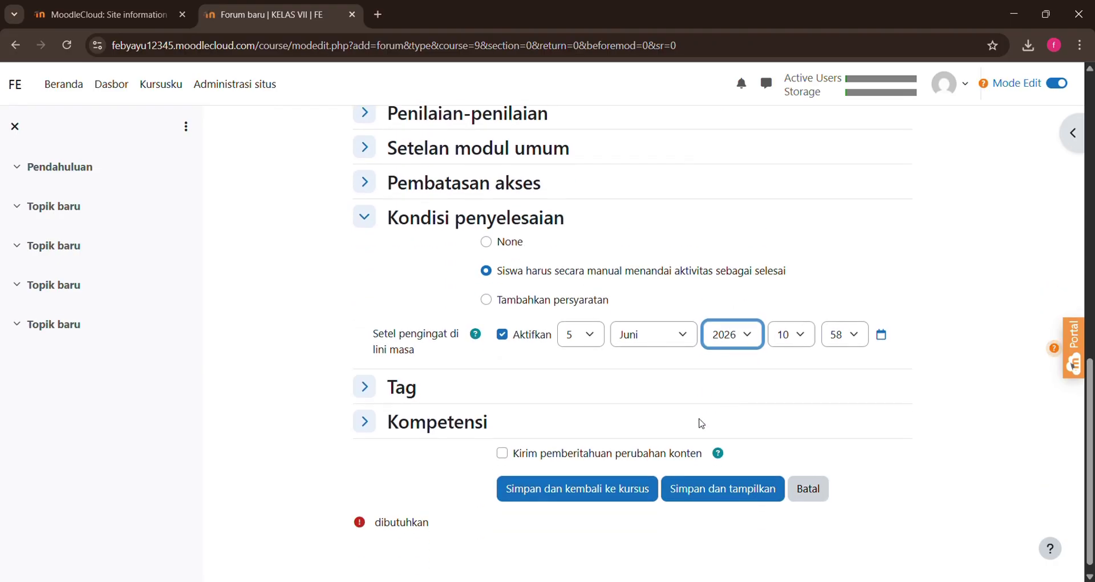
left_click(616, 489)
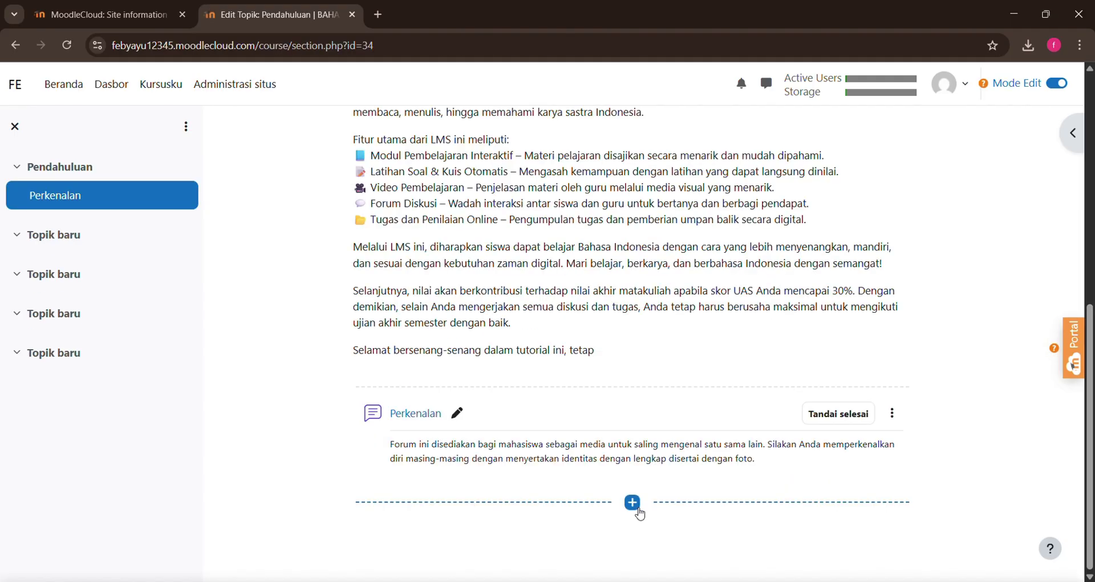
Step: Add a Berkas (file) resource below the Perkenalan forum in the Pendahuluan section and name it "RAT"
left_click(634, 503)
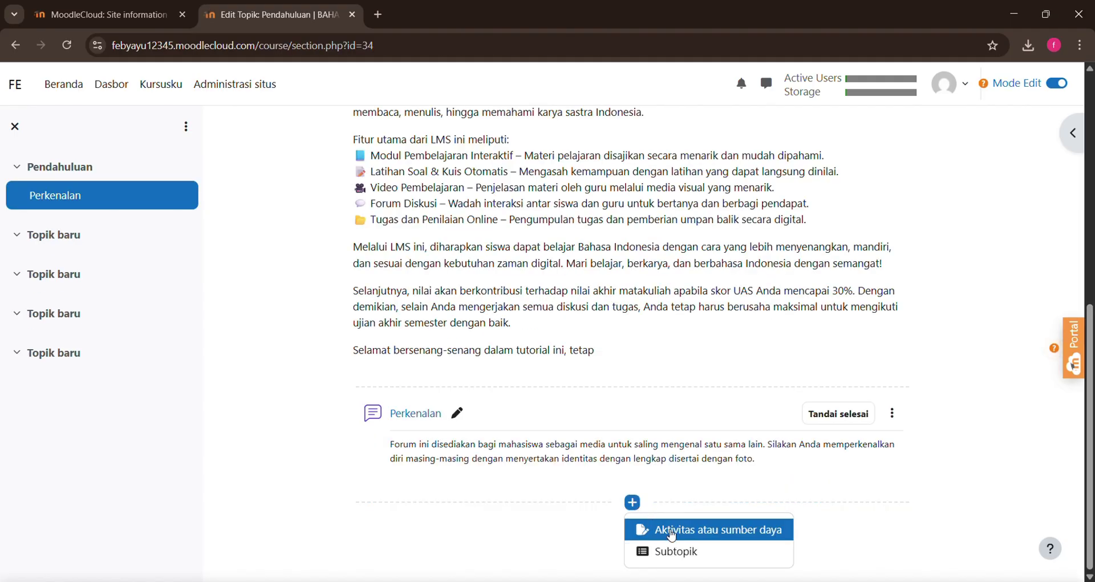
left_click(662, 531)
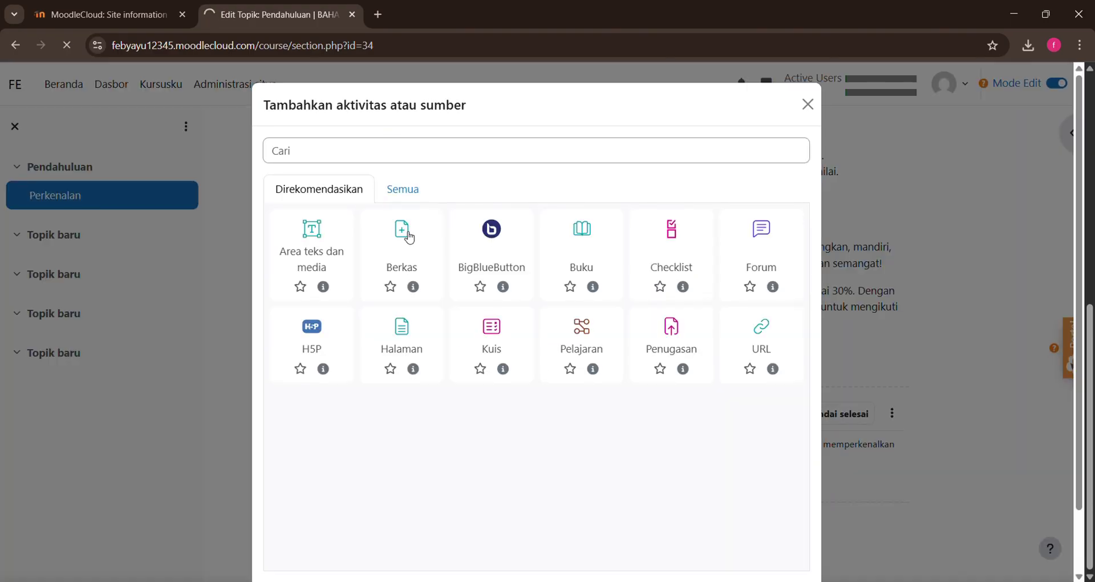
left_click(409, 237)
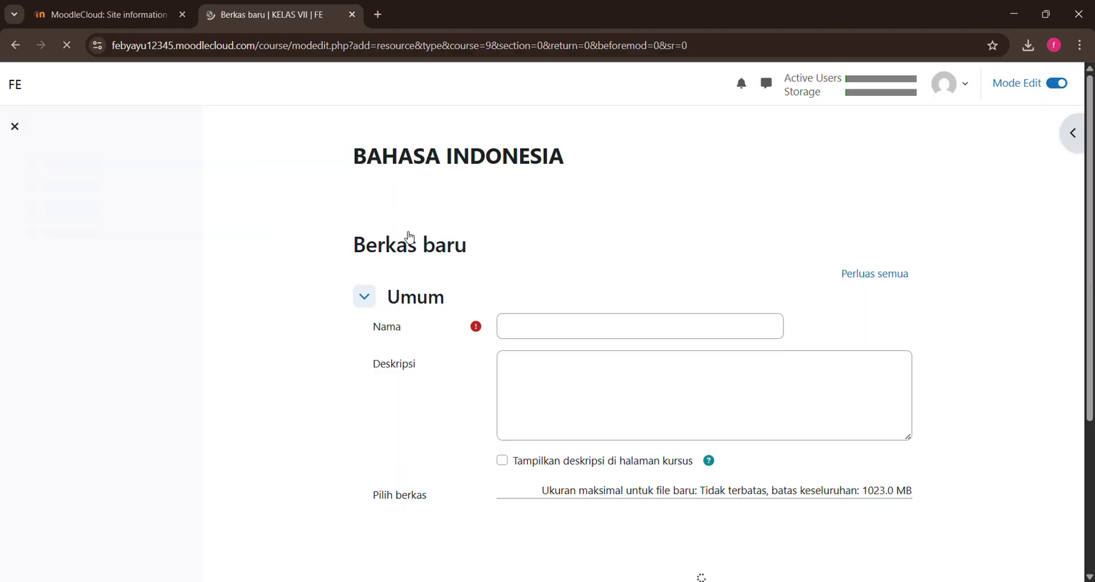
left_click(517, 331)
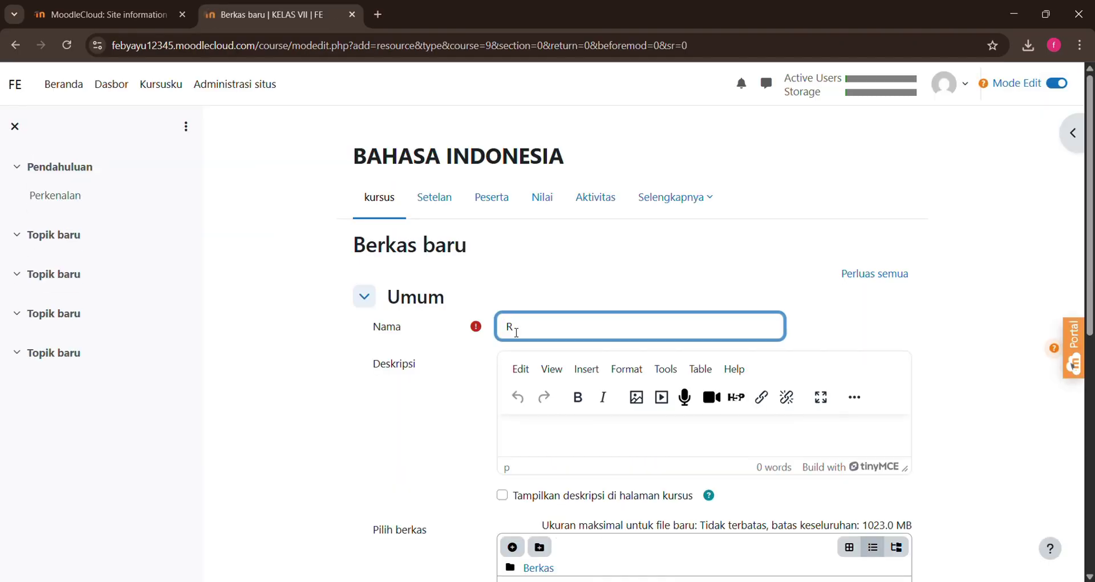
type("RAT")
Step: Upload "TUGAS 1 PERANCANGAN WEB PEMBELAJARAN.docx" to the RAT resource and save it back to the course
scroll(703, 473, "down", 3)
left_click(703, 473)
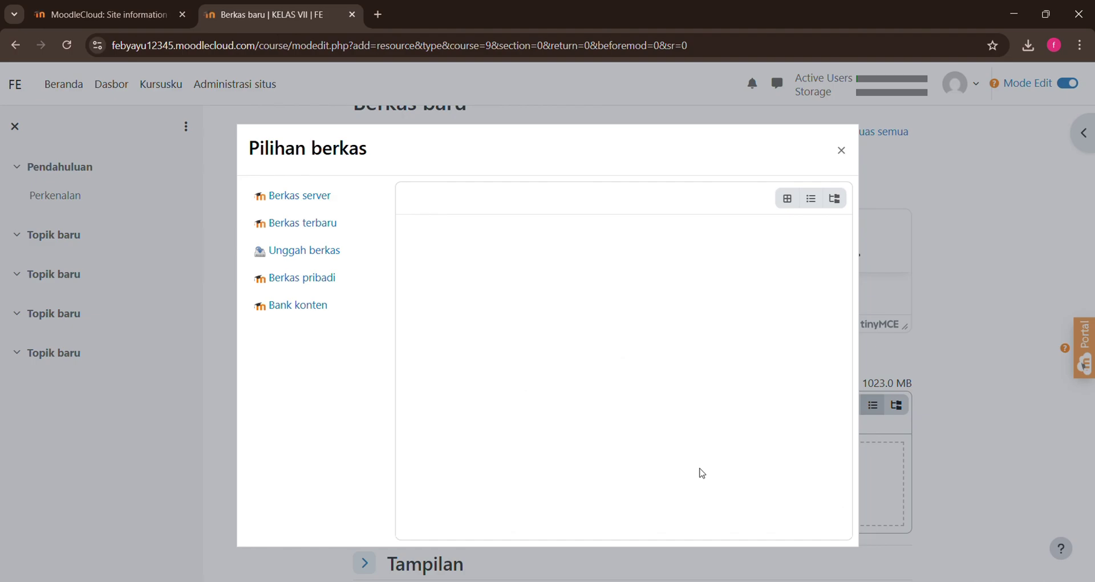
left_click(328, 257)
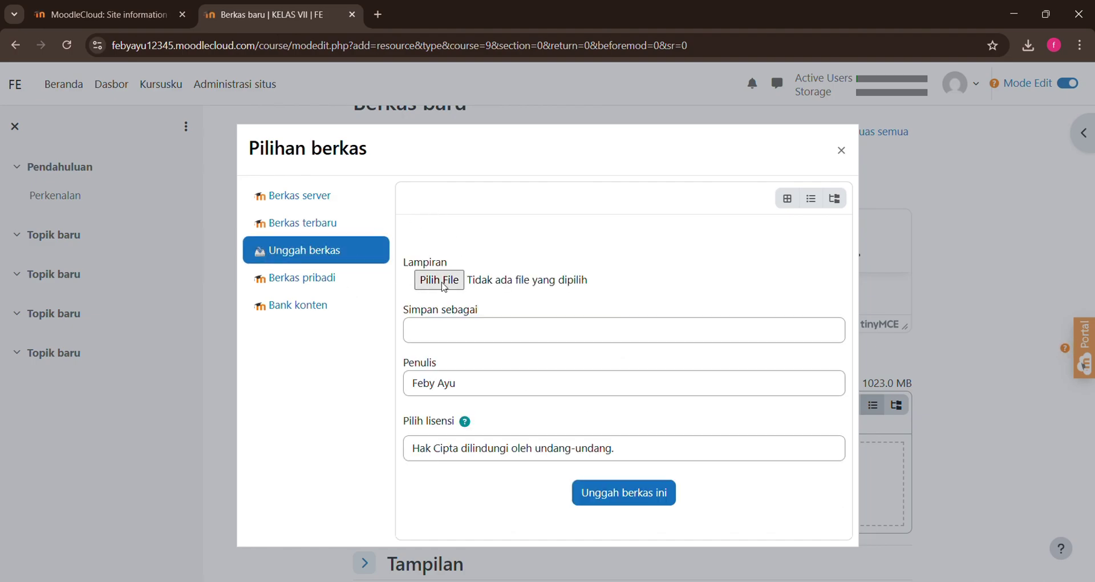
left_click(445, 285)
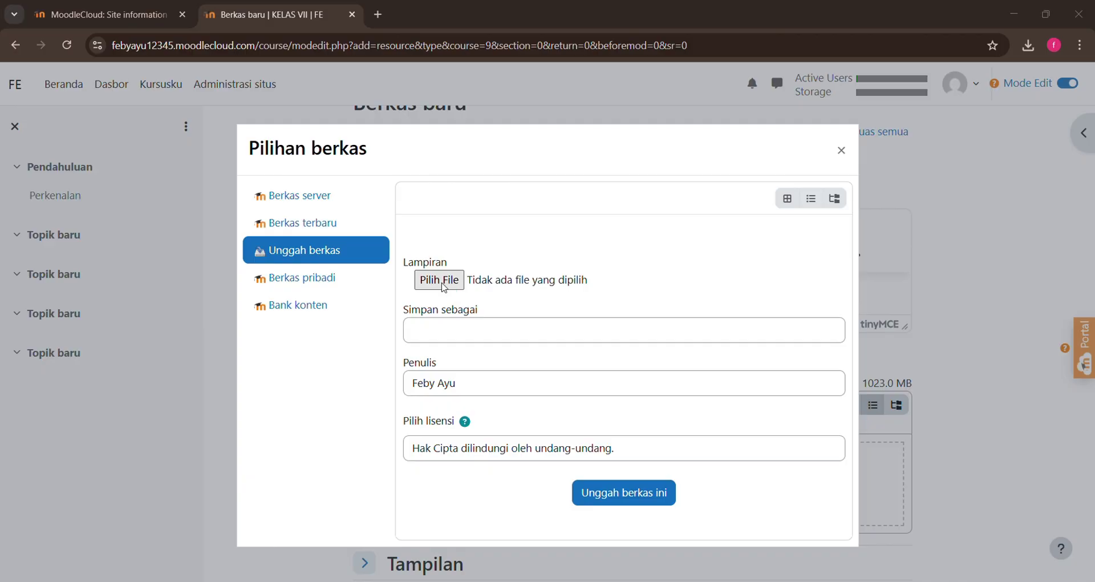
left_click(600, 488)
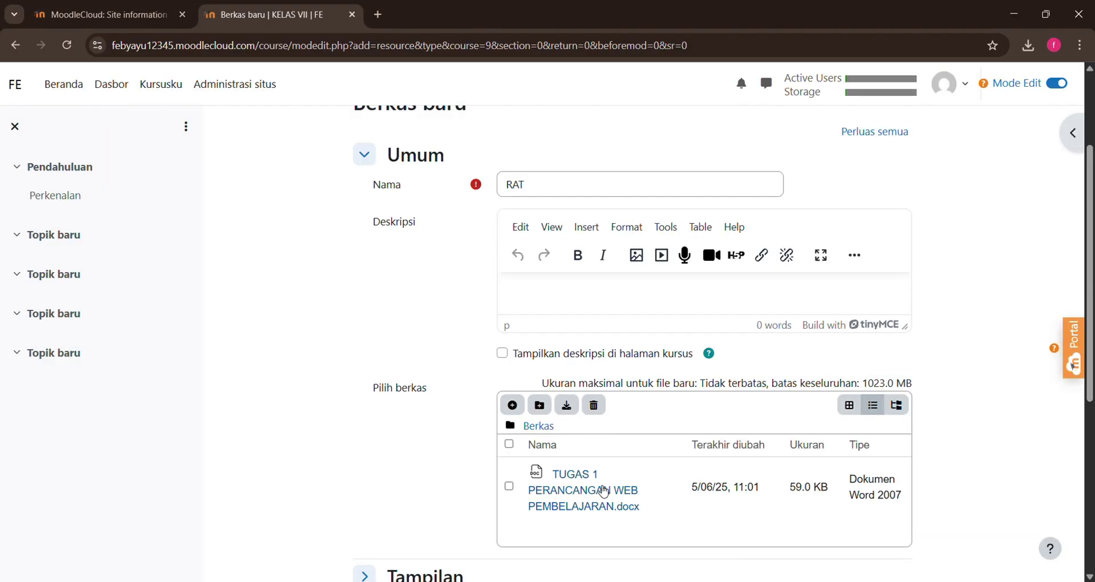
scroll(604, 490, "down", 5)
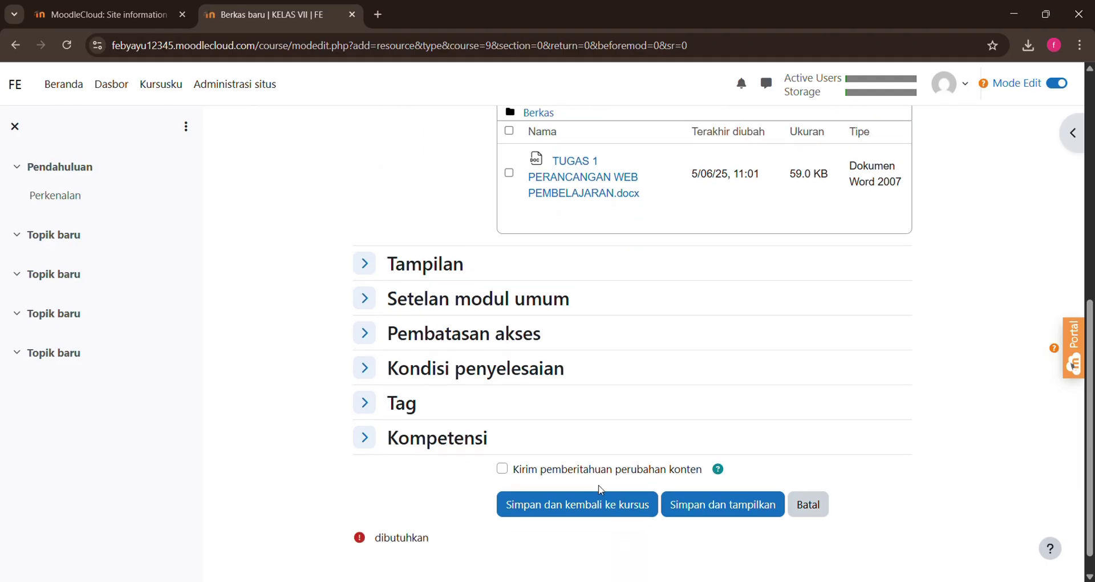
left_click(615, 512)
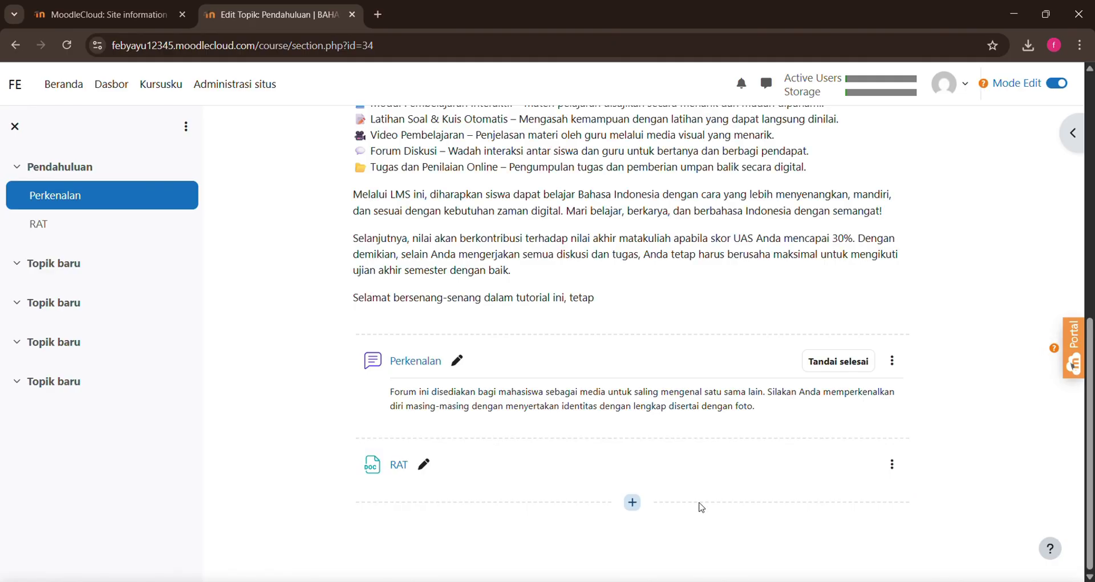
Step: Open the first "Topik baru" section after Pendahuluan and rename it "Pertemuan 1"
left_click(74, 269)
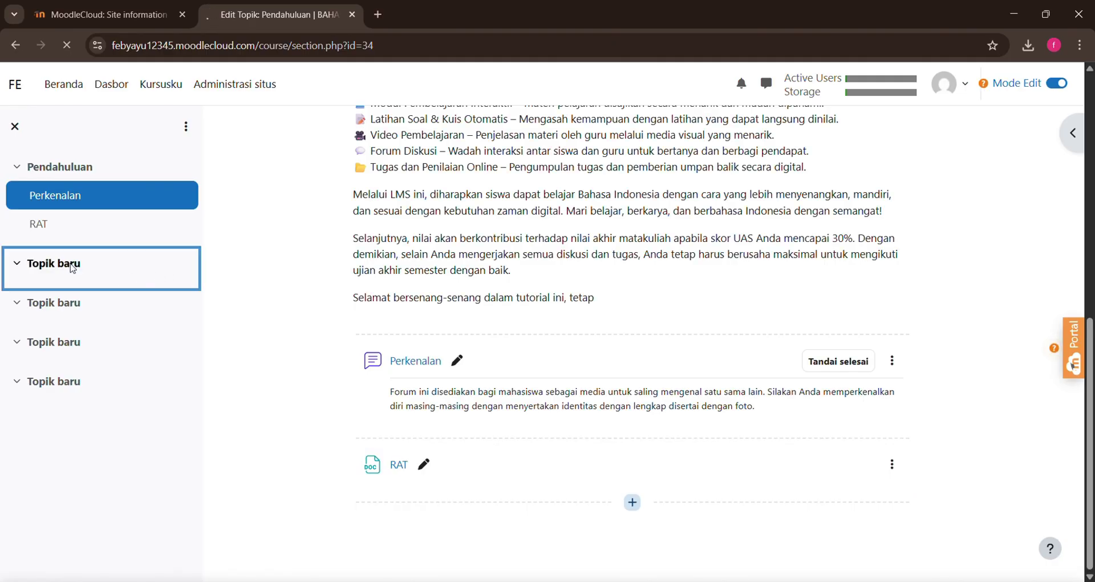
left_click(483, 190)
type("Pe")
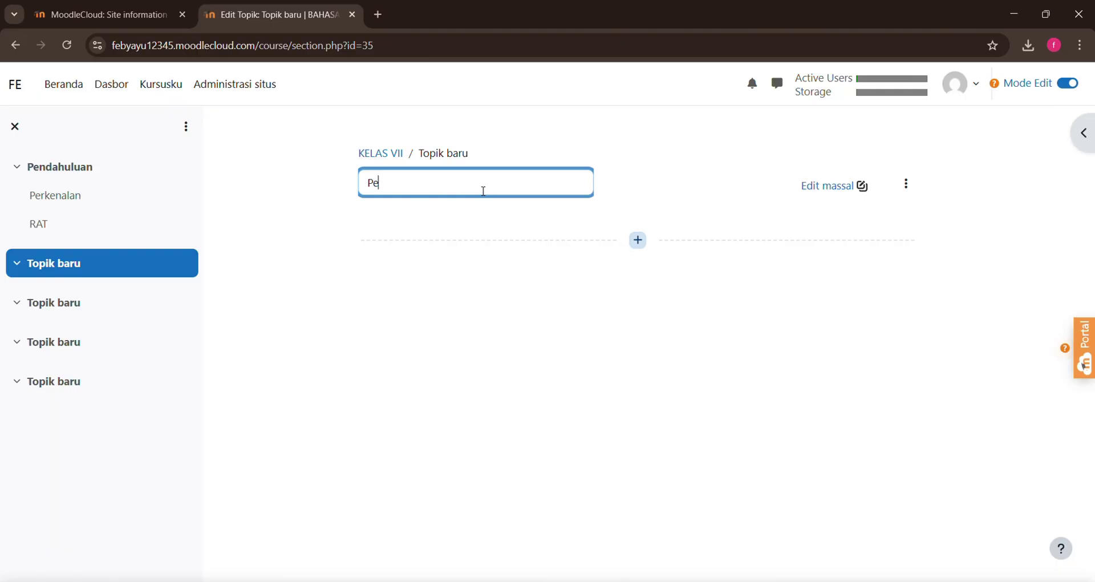
type("rtemua")
key("BackSpace")
type("1")
key("Return")
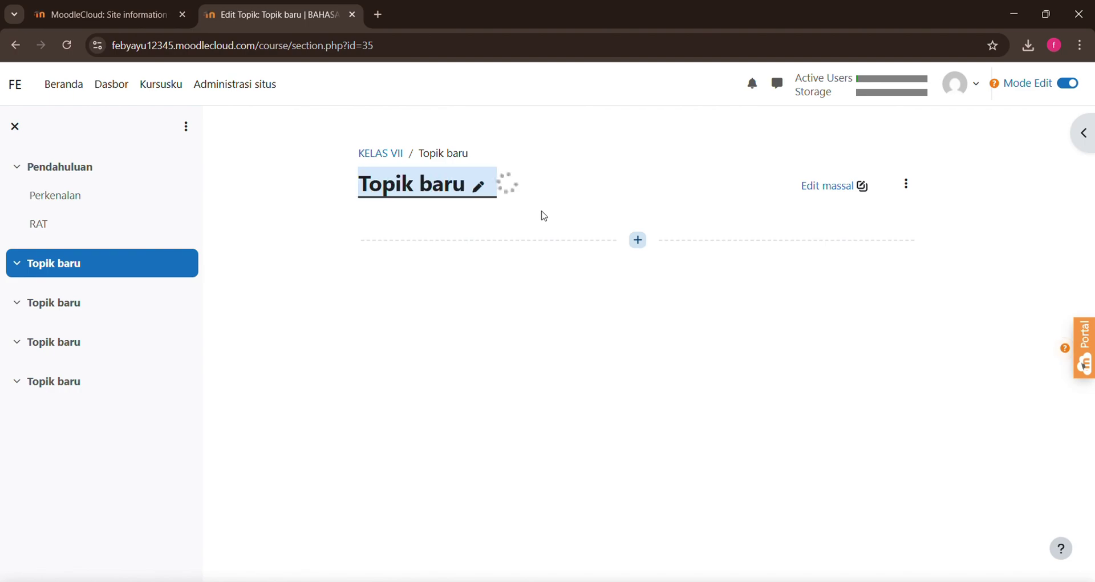
Step: Paste the prepared session 1 text on short story (cerpen) elements as the Pertemuan 1 section's description and save the changes
left_click(907, 184)
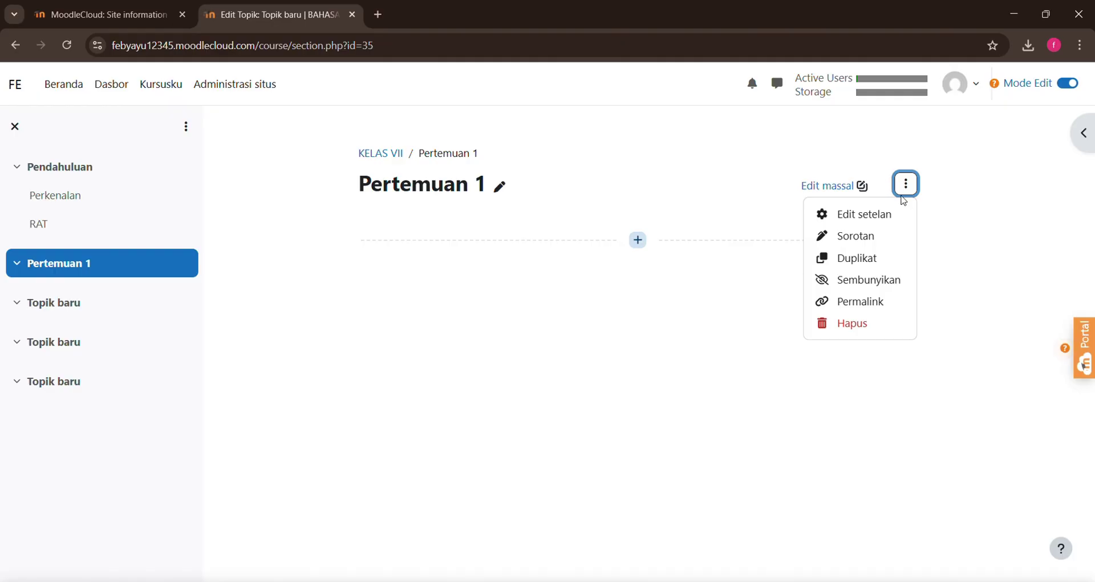
left_click(883, 216)
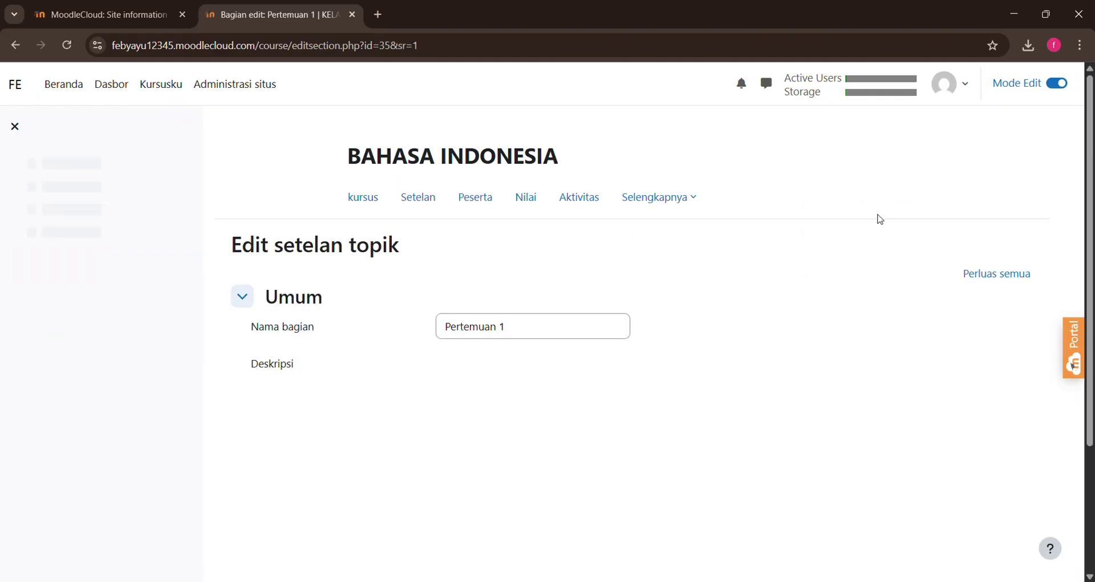
scroll(589, 323, "down", 3)
left_click(588, 323)
key("ctrl+v")
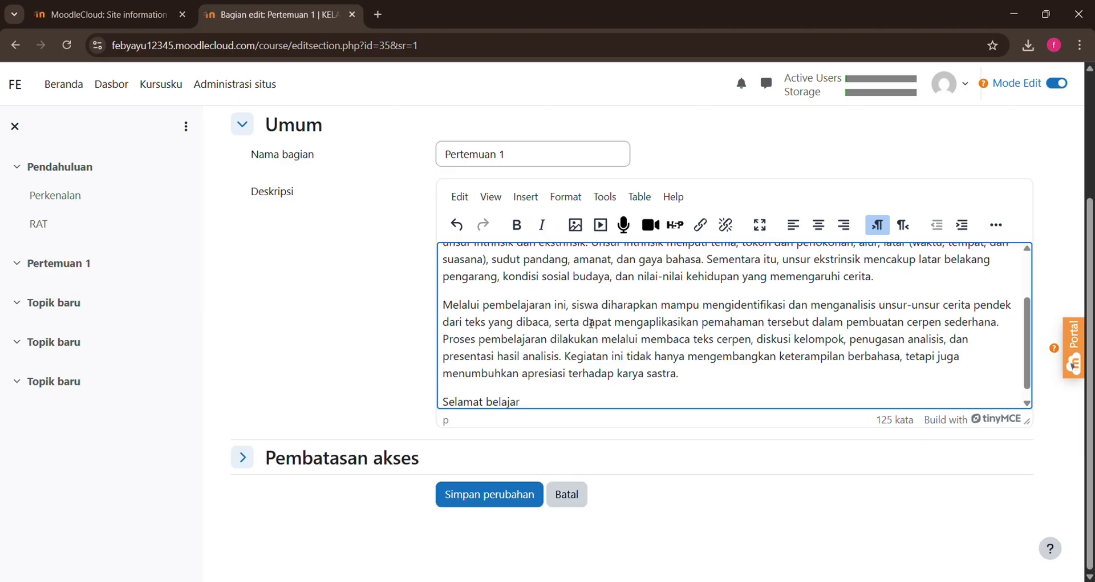
scroll(591, 323, "up", 5)
scroll(592, 323, "down", 5)
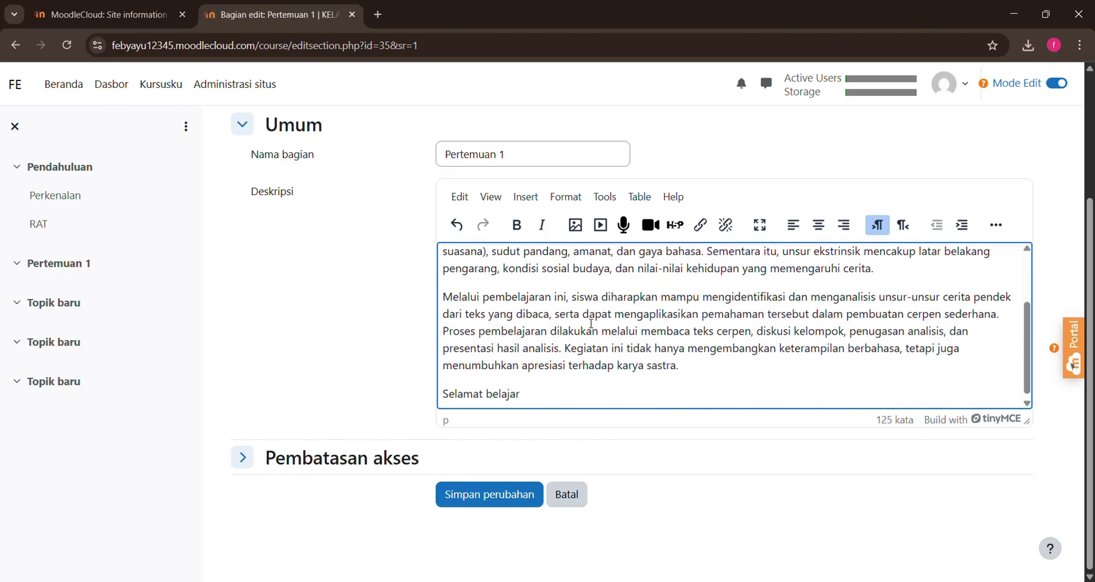
scroll(591, 323, "down", 1)
left_click(510, 496)
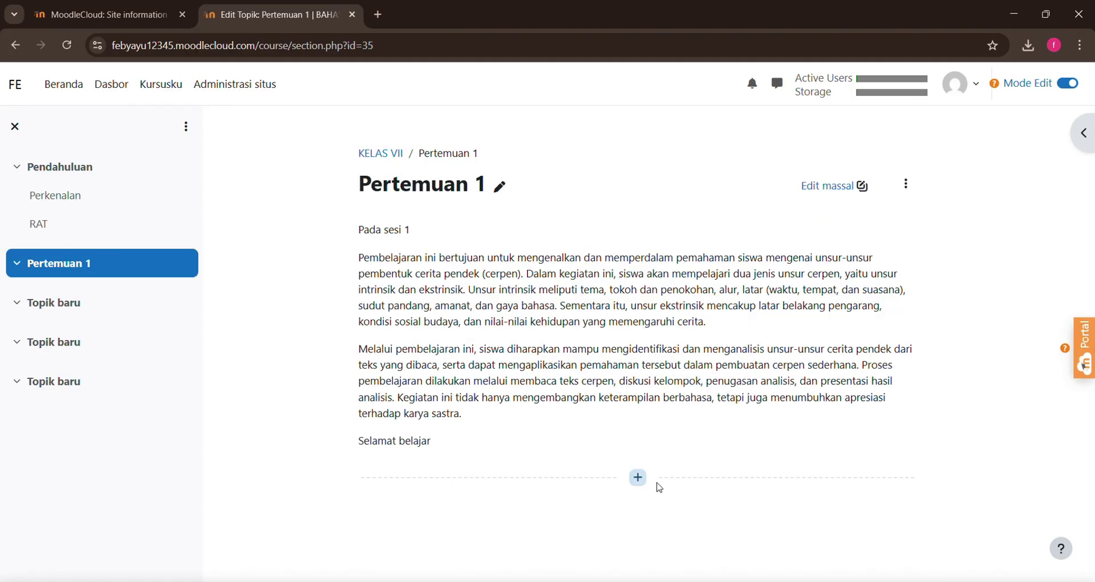
Step: Add a Kehadiran (attendance) activity to the Pertemuan 1 section, choosing it from the full list of activities
left_click(639, 481)
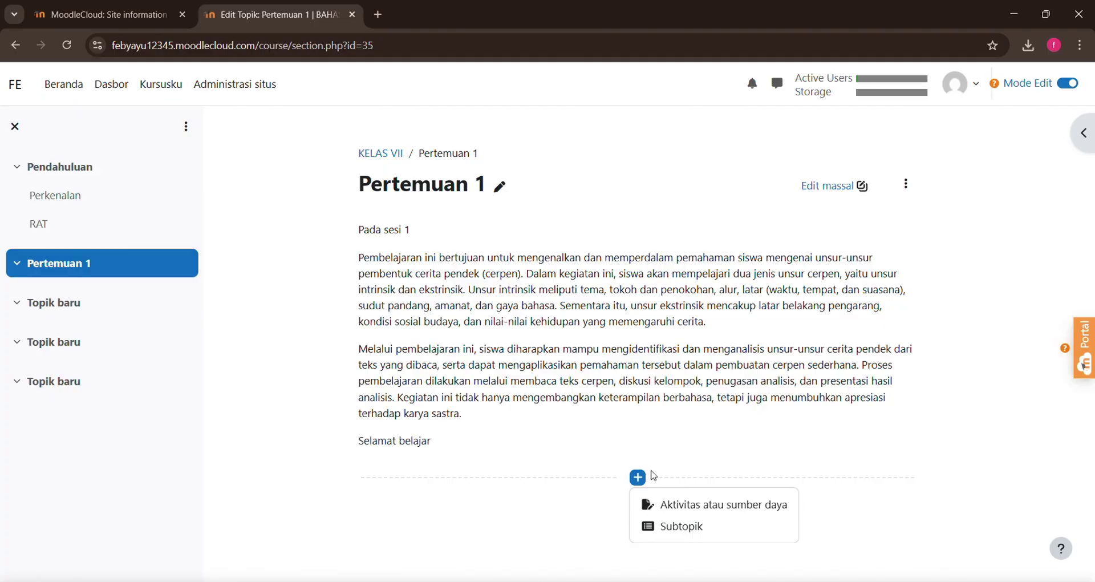
left_click(690, 506)
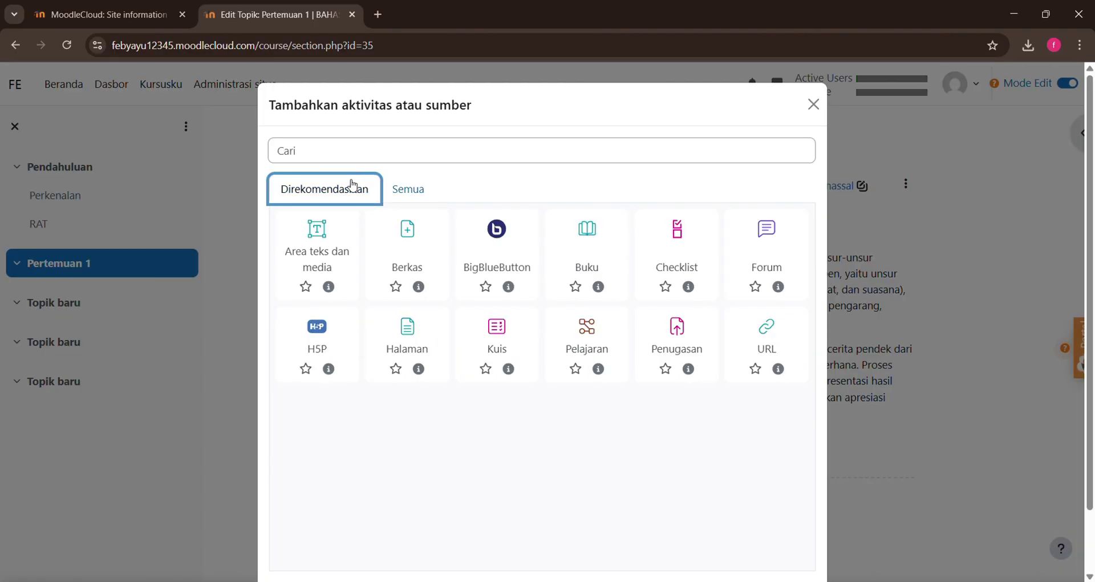
left_click(406, 188)
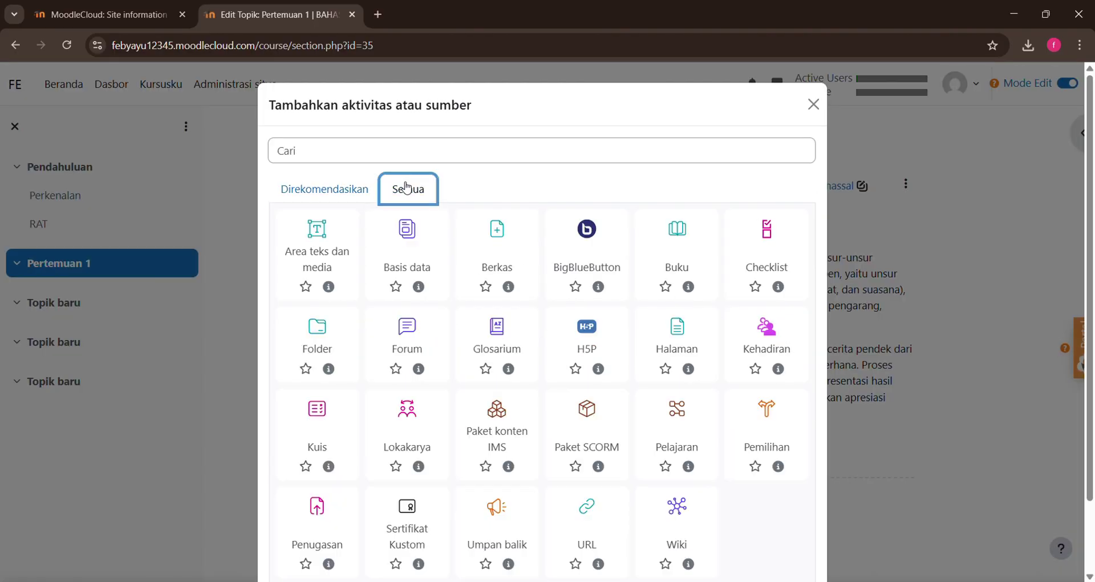
left_click(767, 338)
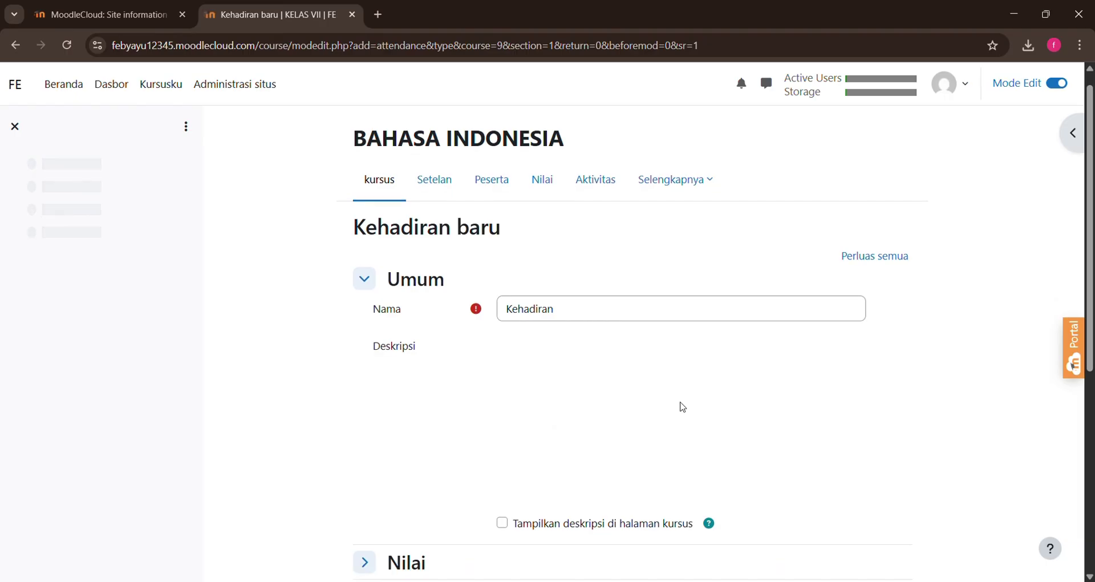
Step: Paste the Sesi ke-1 attendance confirmation instructions as the Kehadiran description and show the description on the course page
left_click(658, 350)
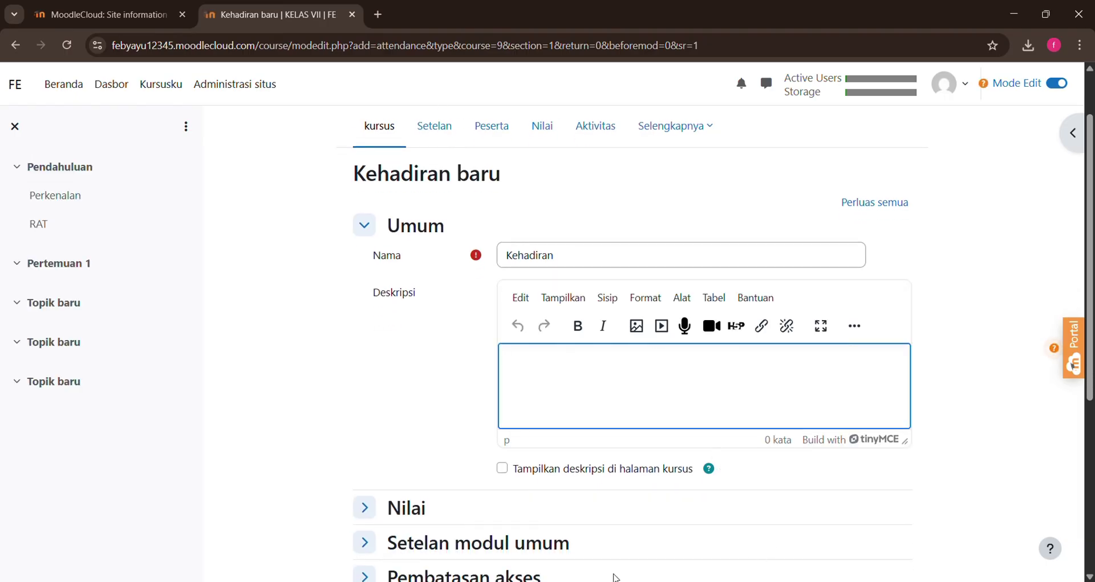
key("ctrl+v")
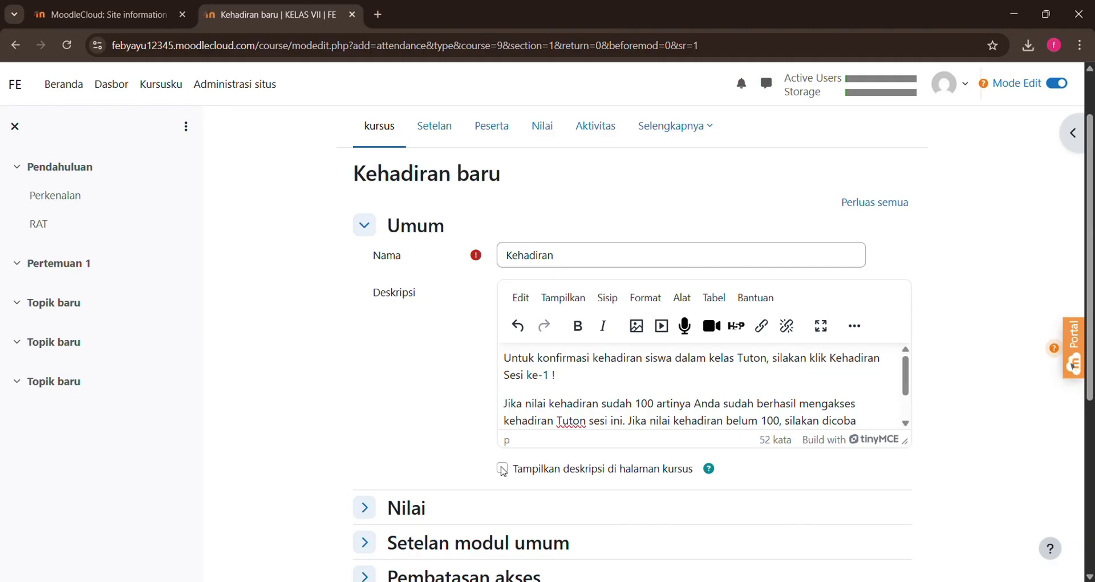
left_click(502, 469)
Step: Set the Kehadiran activity's completion condition so students must manually mark it as done
scroll(525, 450, "down", 1)
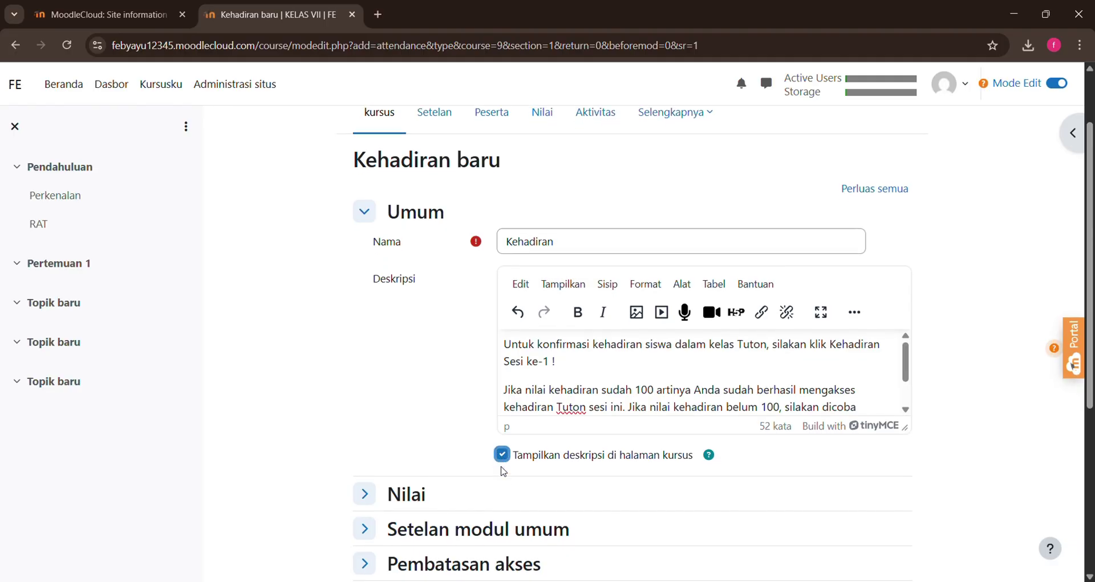
scroll(591, 472, "down", 2)
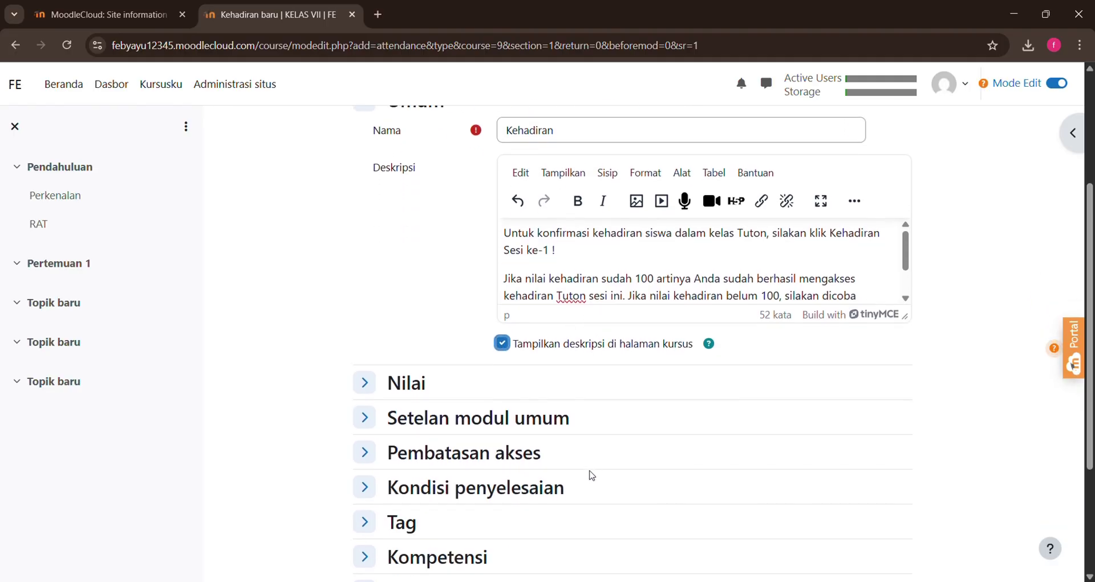
scroll(592, 475, "down", 1)
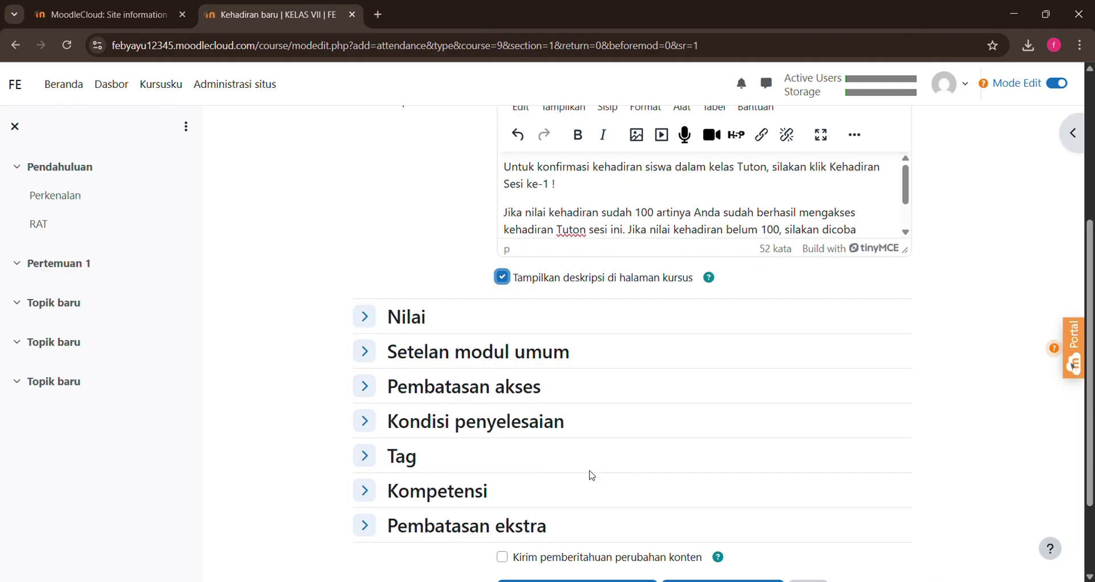
scroll(592, 475, "down", 1)
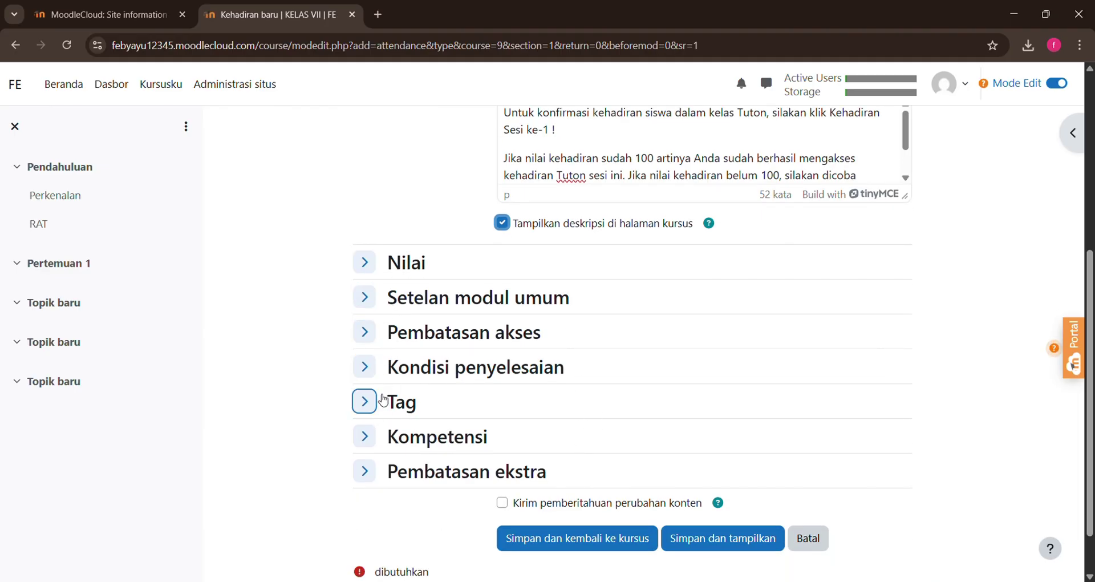
left_click(377, 368)
scroll(375, 369, "down", 1)
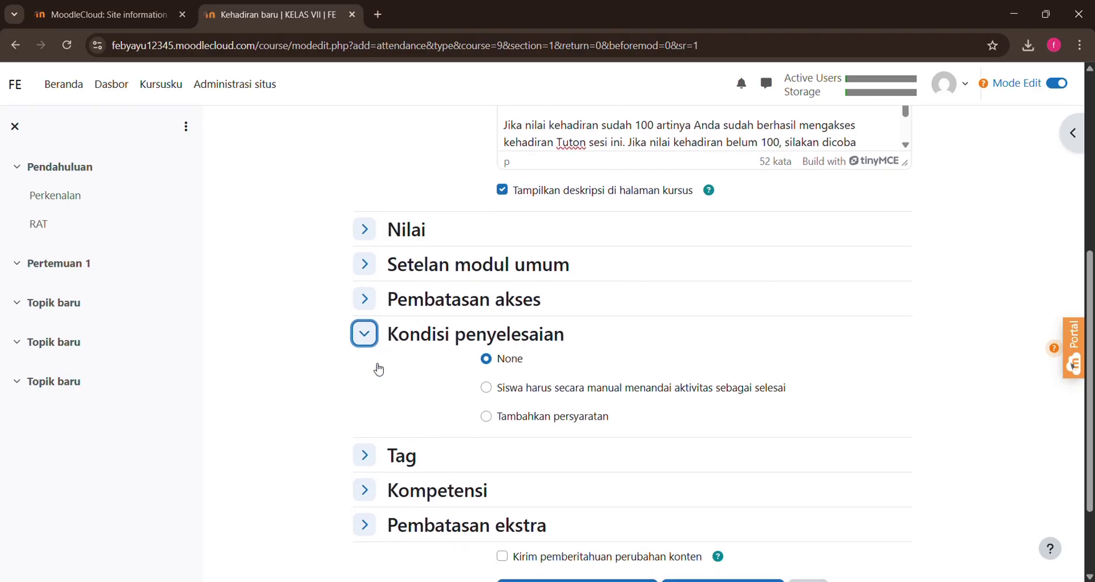
left_click(486, 388)
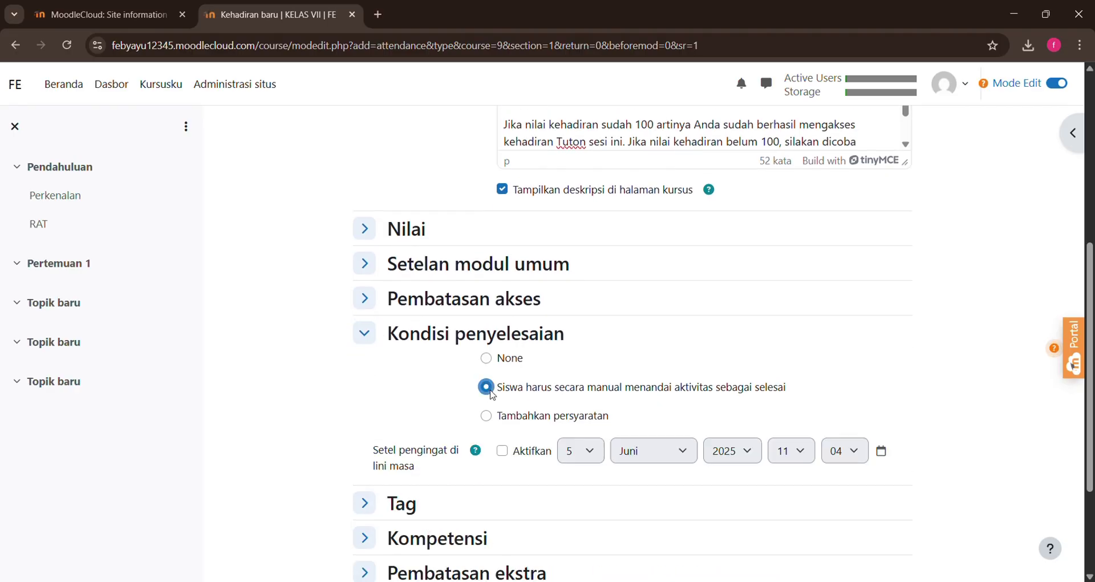
Step: Enable the Kehadiran timeline reminder, change its year, and save the activity back to the course
scroll(493, 394, "down", 1)
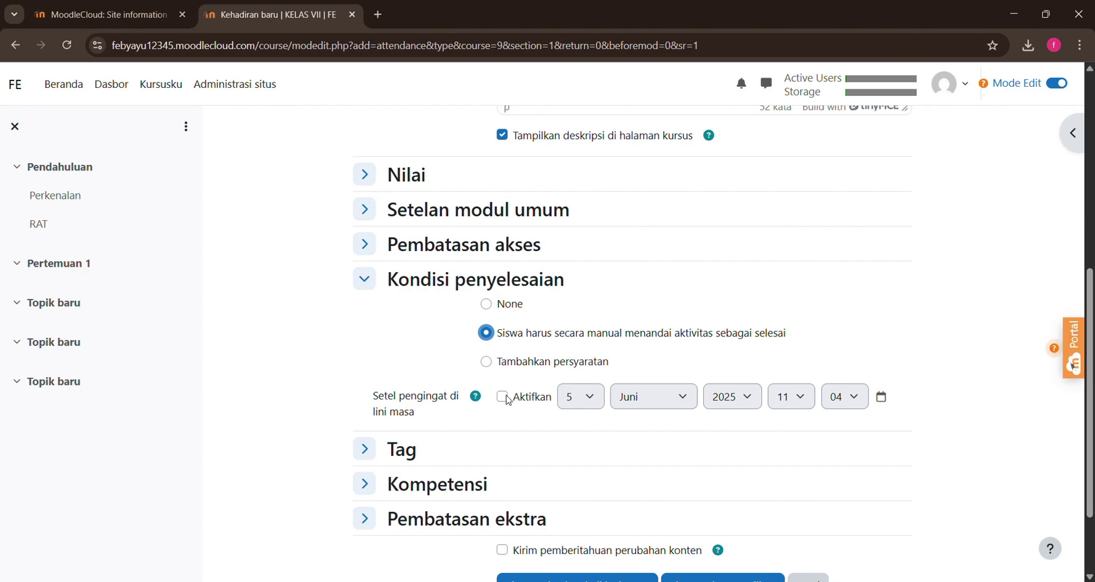
left_click(502, 398)
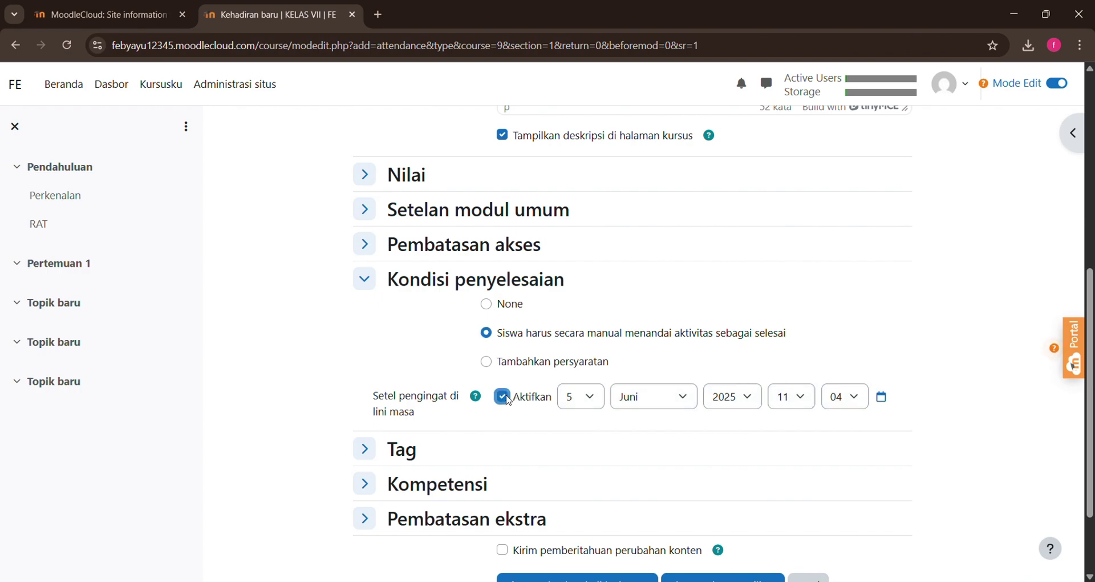
left_click(732, 396)
left_click(732, 417)
scroll(579, 481, "down", 2)
left_click(579, 486)
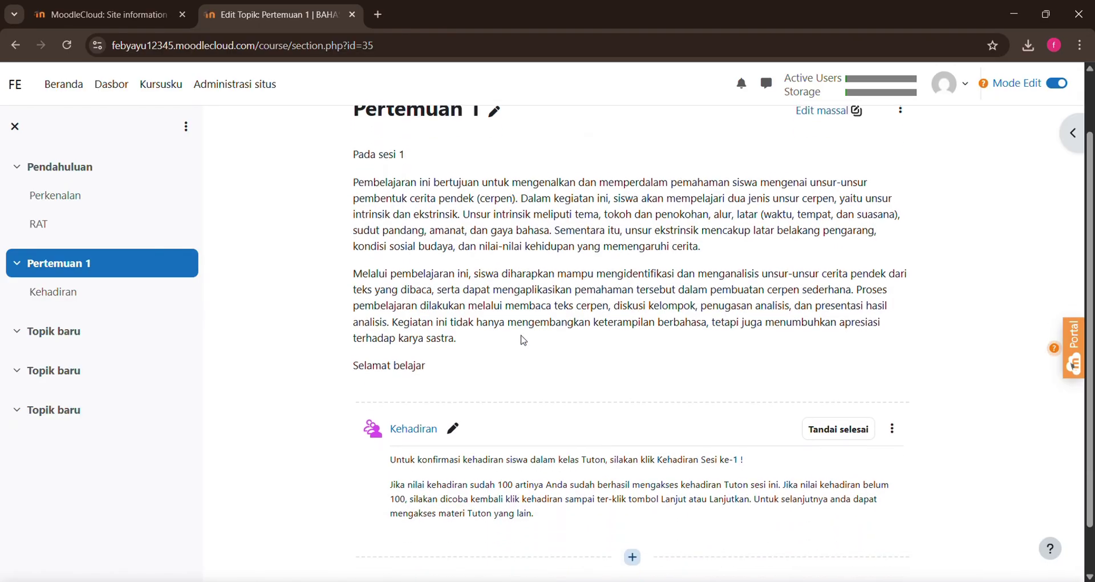
Step: Add a Berkas (file) resource below Kehadiran in the Pertemuan 1 section and name it "Materi inisiasi 1"
scroll(524, 341, "down", 1)
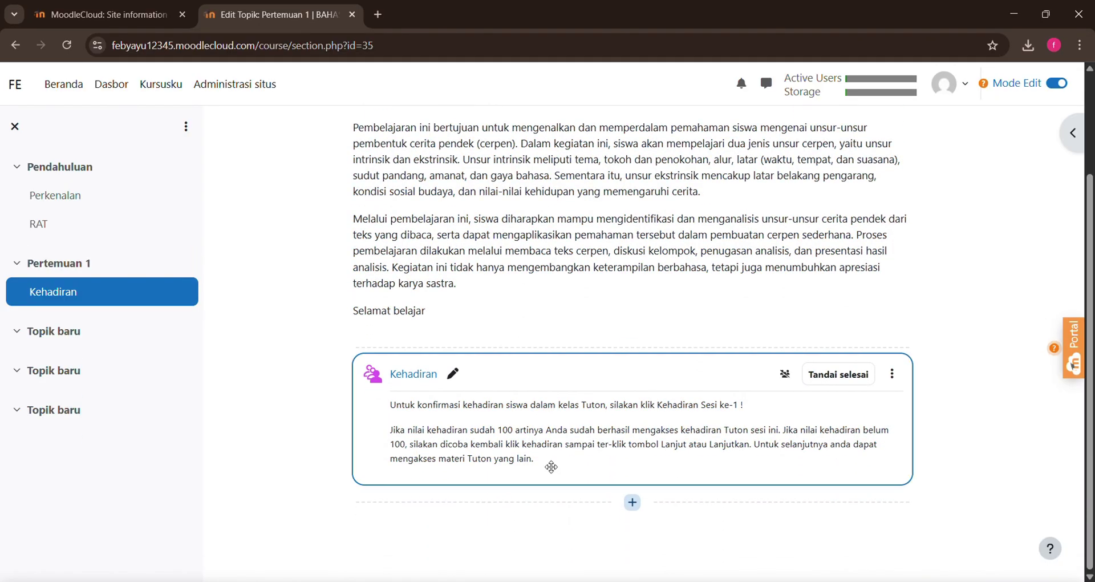
left_click(633, 504)
left_click(702, 532)
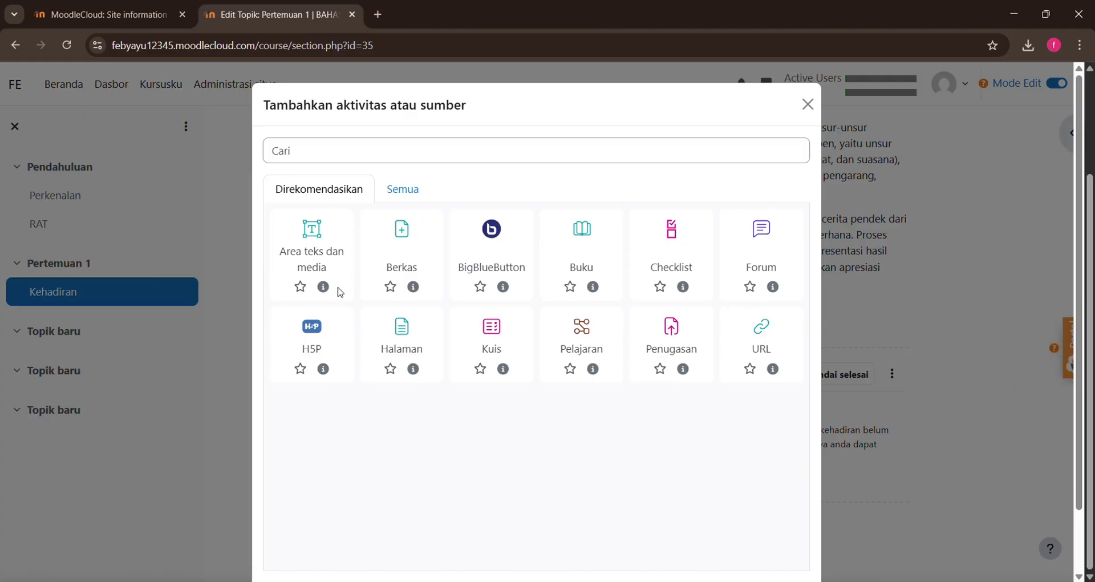
left_click(410, 239)
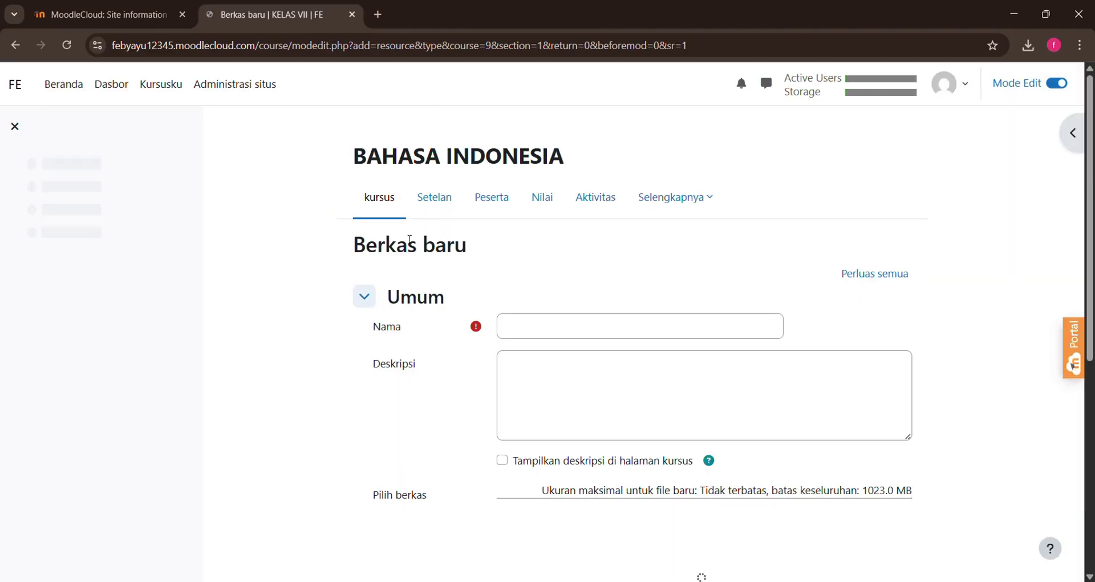
left_click(538, 328)
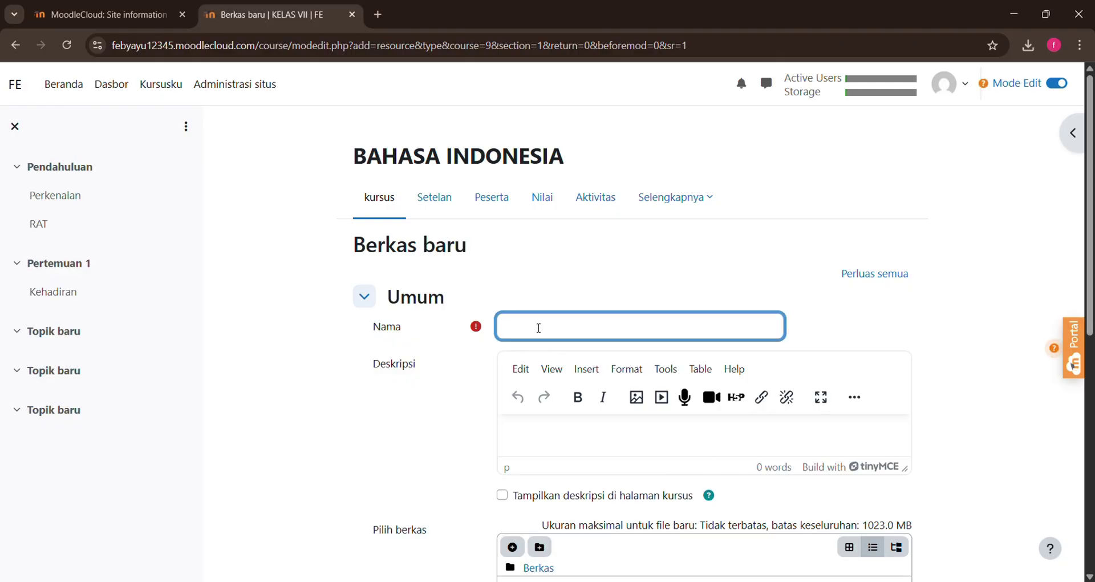
type("Materi Inisiasi 1")
Step: Upload the PDF "Materi inisiasii 1 unsur cerpen.pdf" to the file resource and save it back to the course
scroll(538, 328, "down", 3)
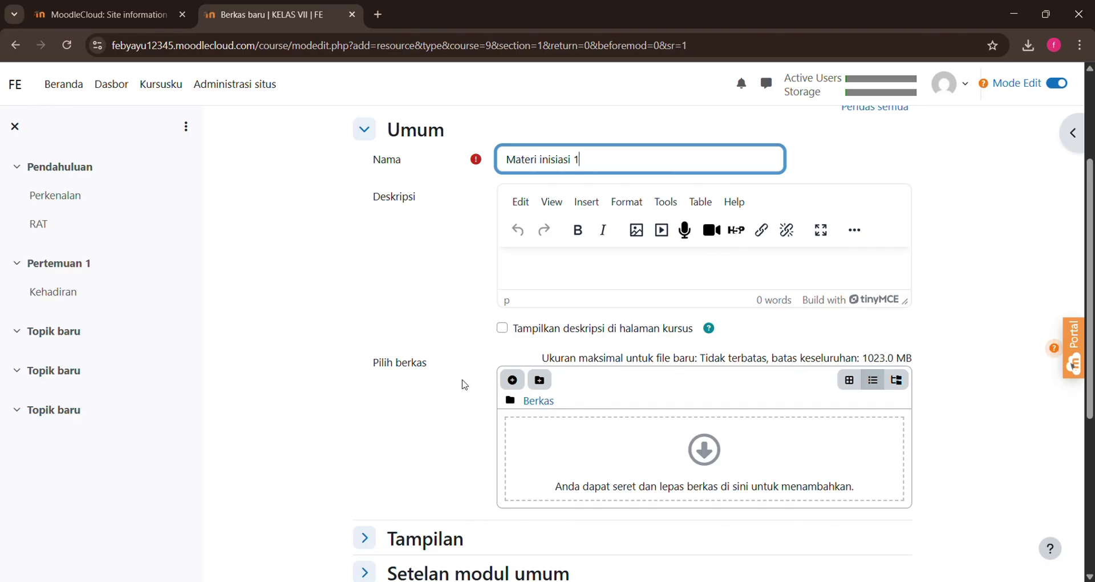
left_click(714, 458)
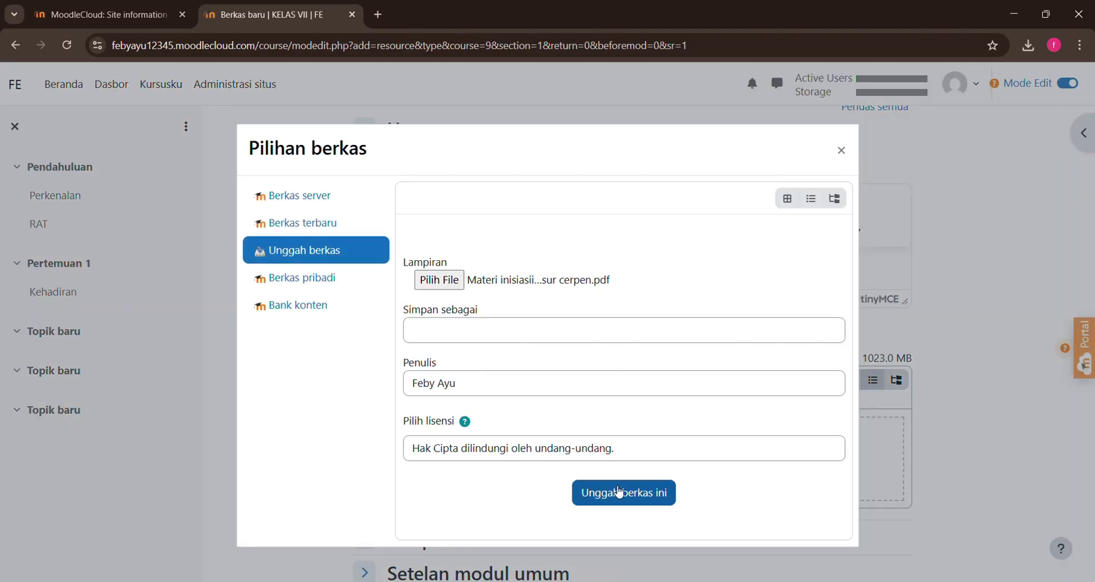
left_click(615, 491)
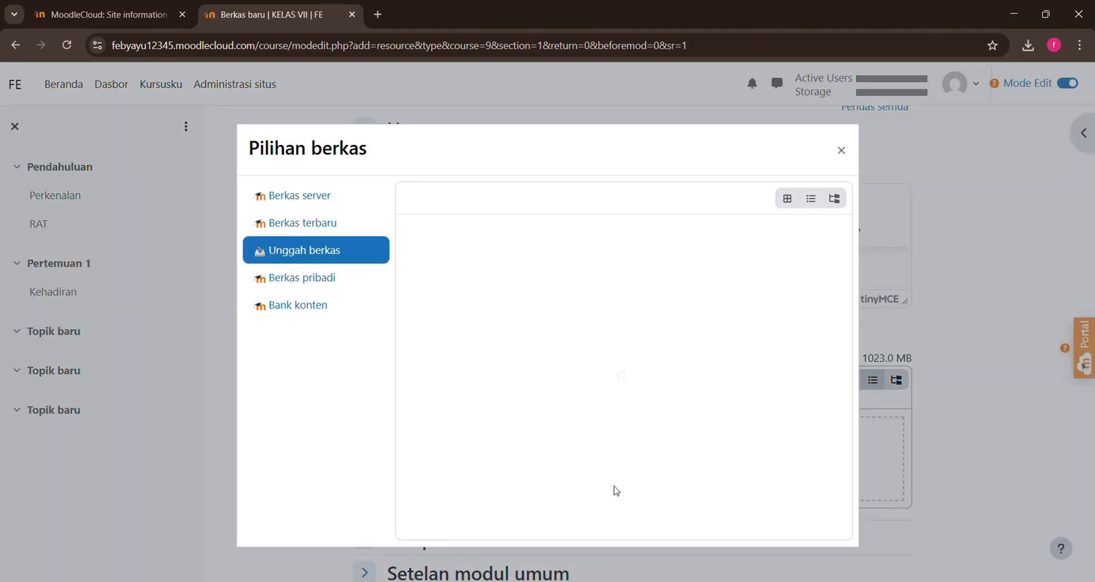
scroll(616, 496, "down", 5)
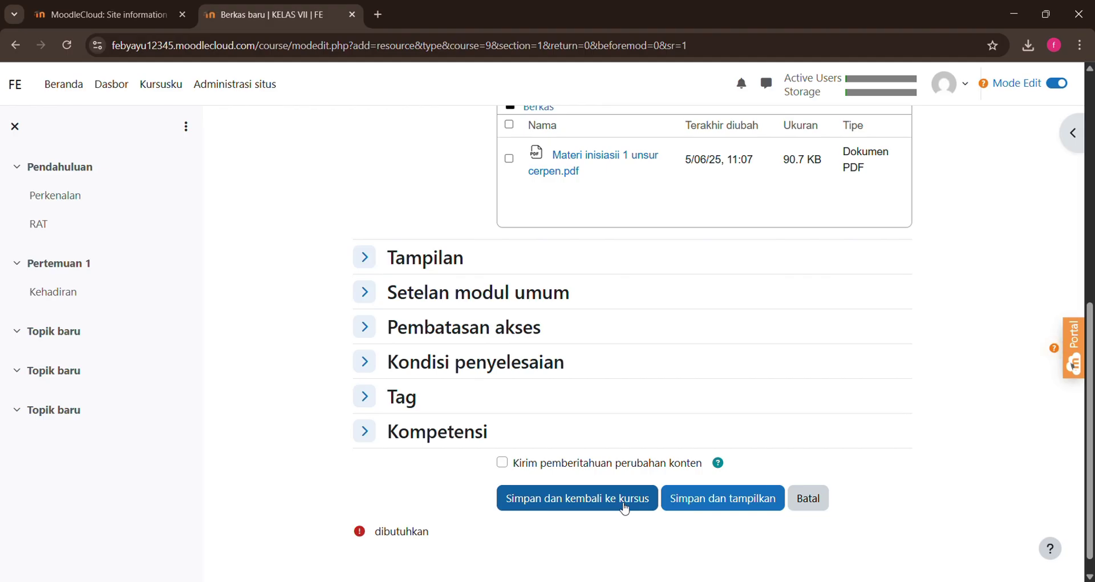
left_click(626, 506)
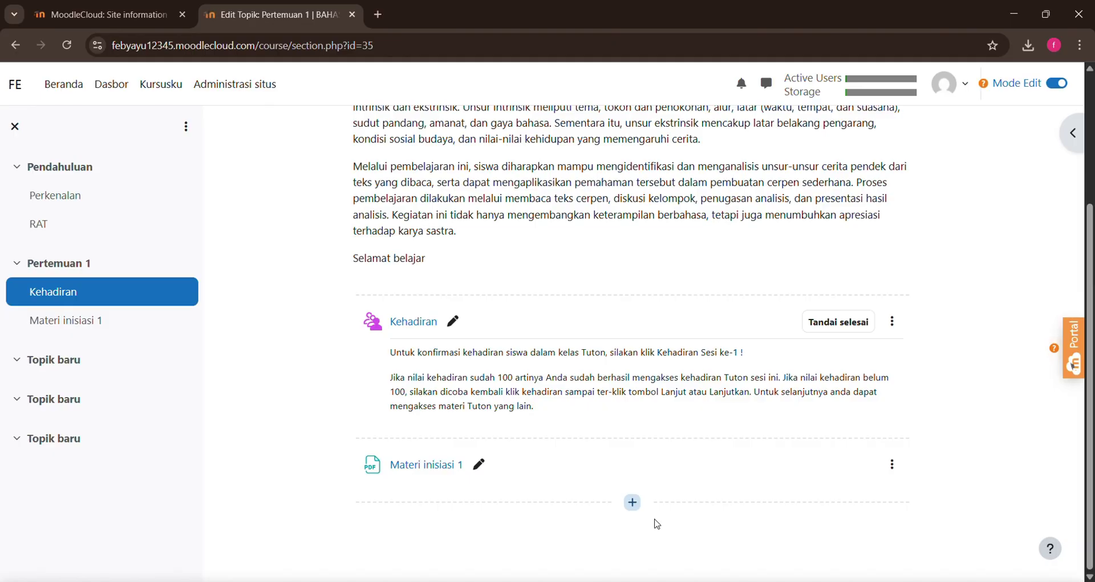
Step: Add an Area teks dan media (text and media area) below Materi inisiasi 1, titled "Vidio pembelajaran 1"
left_click(638, 505)
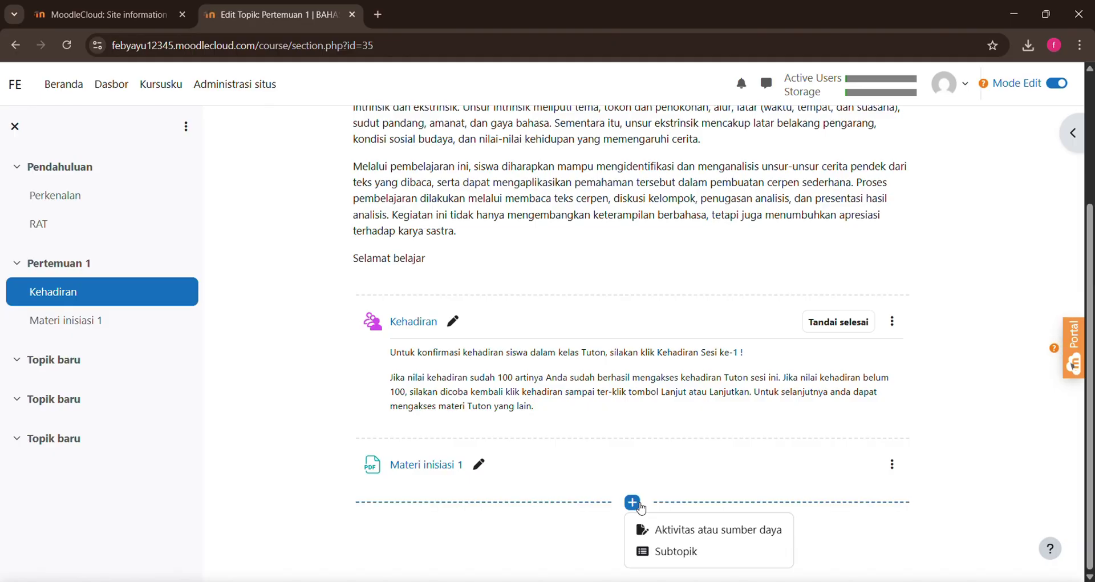
left_click(702, 531)
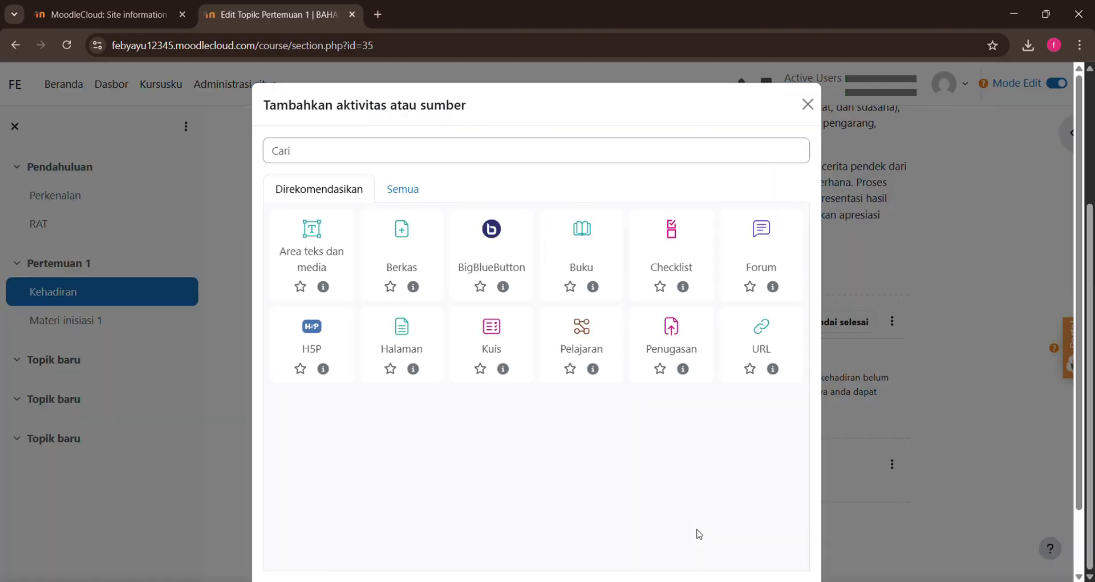
left_click(315, 250)
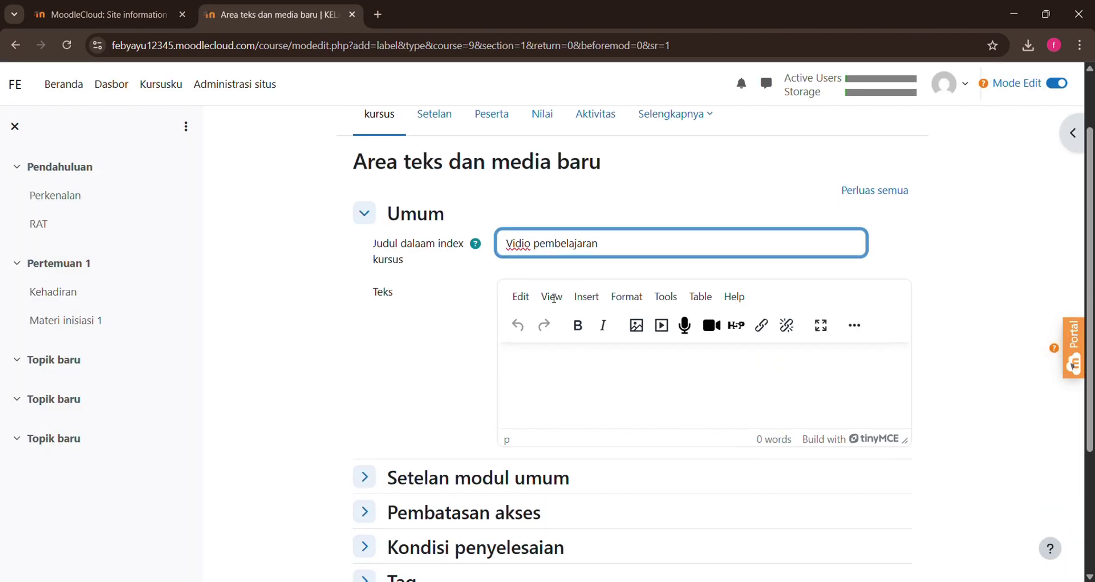
scroll(554, 351, "down", 2)
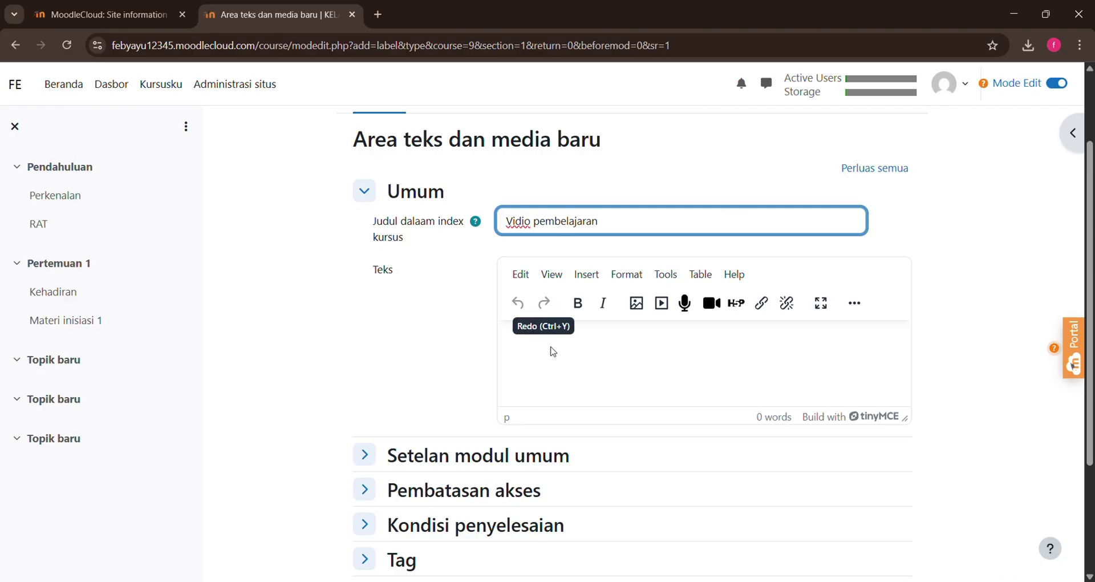
type("1")
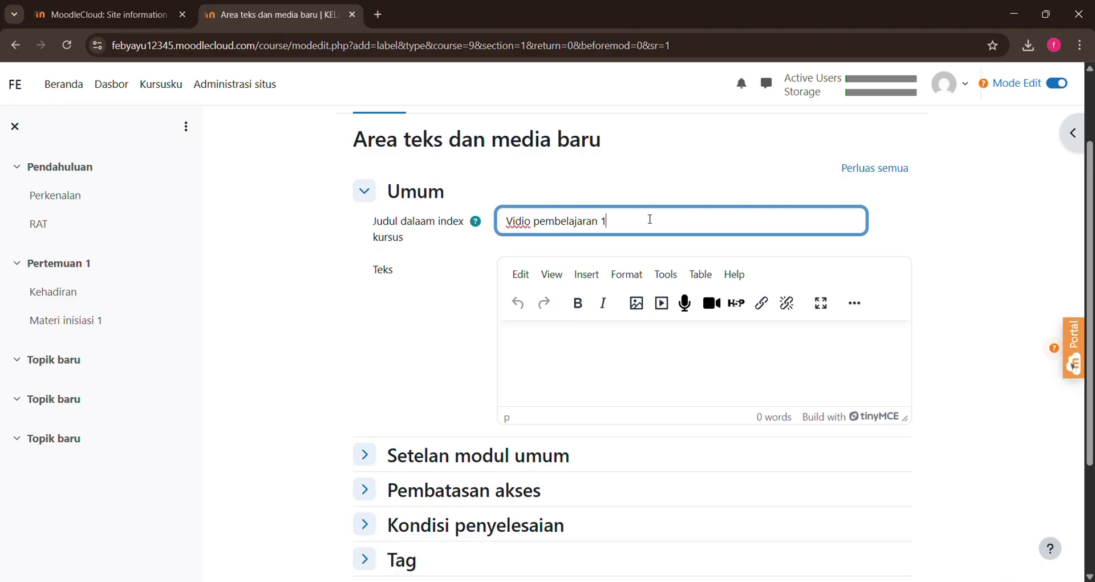
scroll(650, 219, "down", 2)
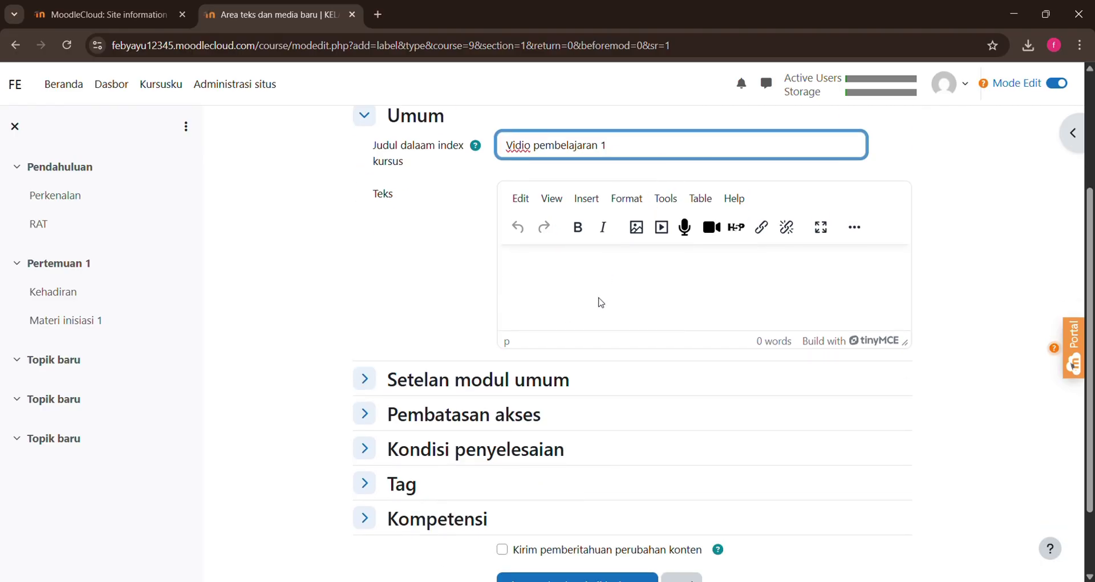
left_click(762, 275)
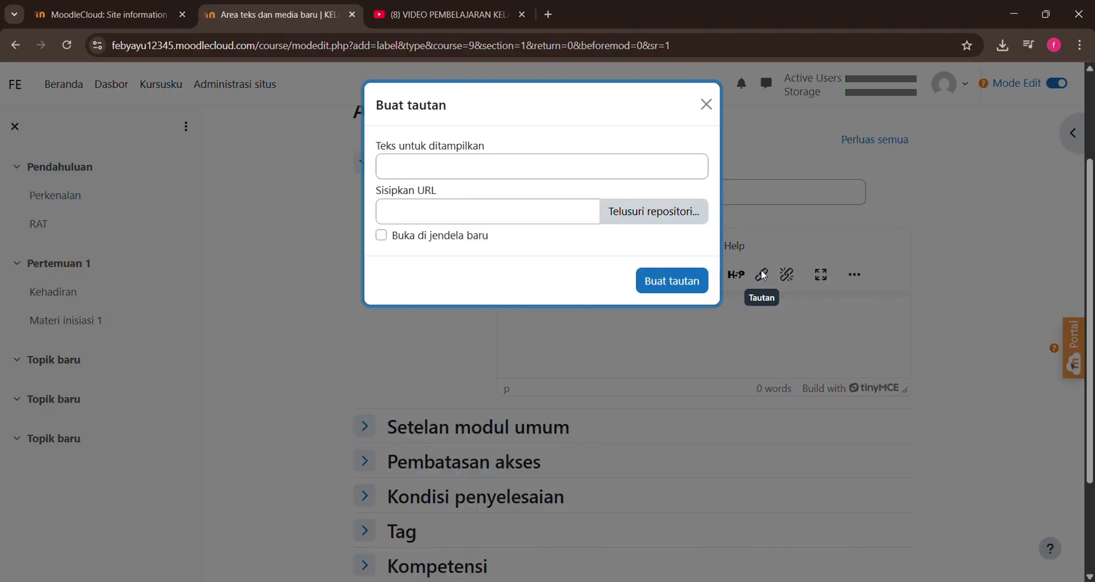
left_click(612, 166)
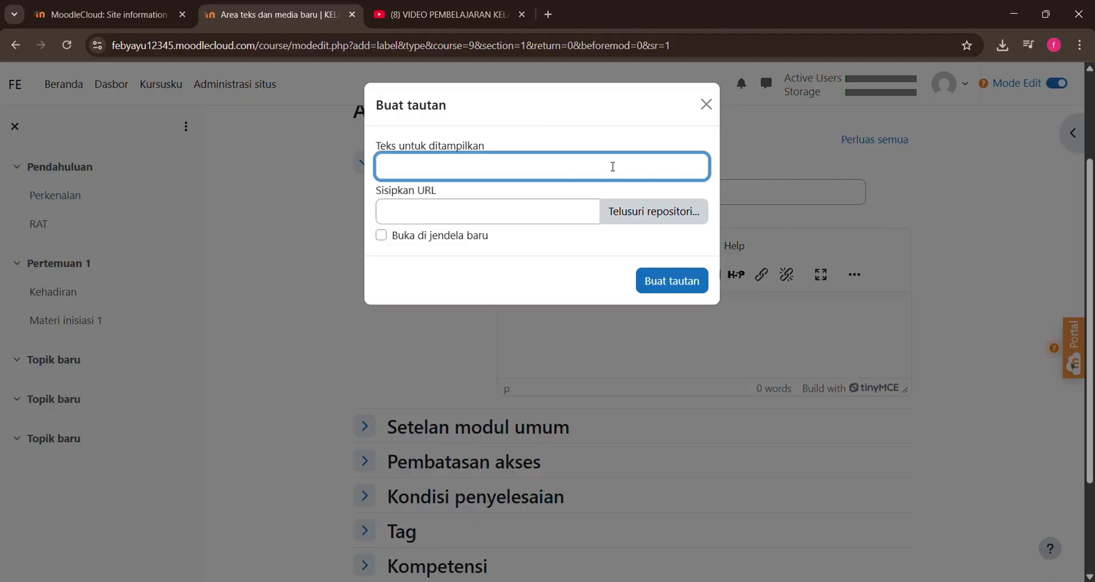
type("unsur cerpen")
left_click(545, 220)
type("https://youtu.be/1itsOssSa2I?si=U5eEdpfLrjFWLiU_")
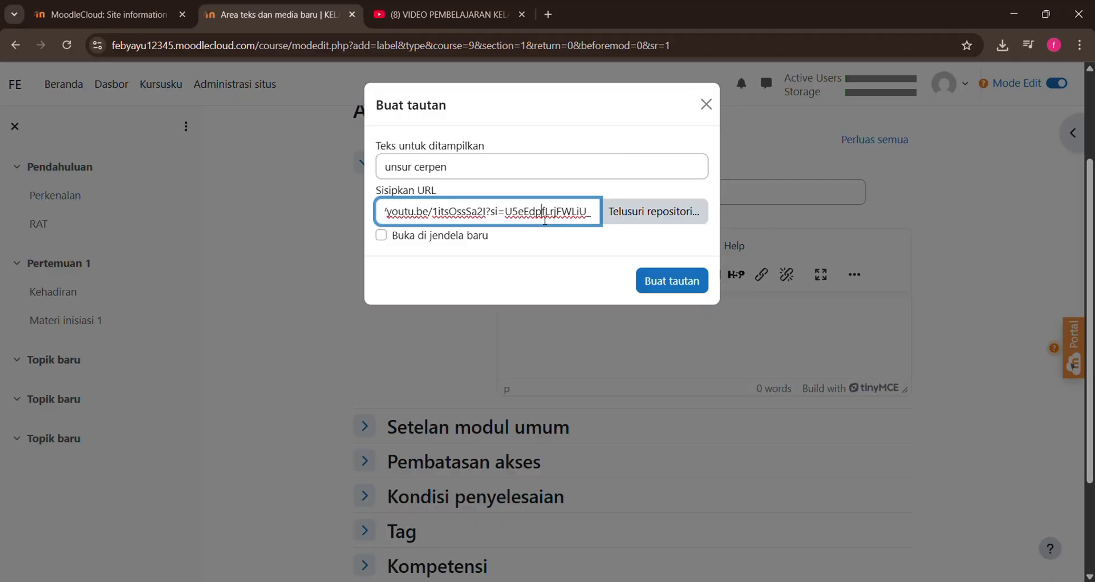
left_click(656, 280)
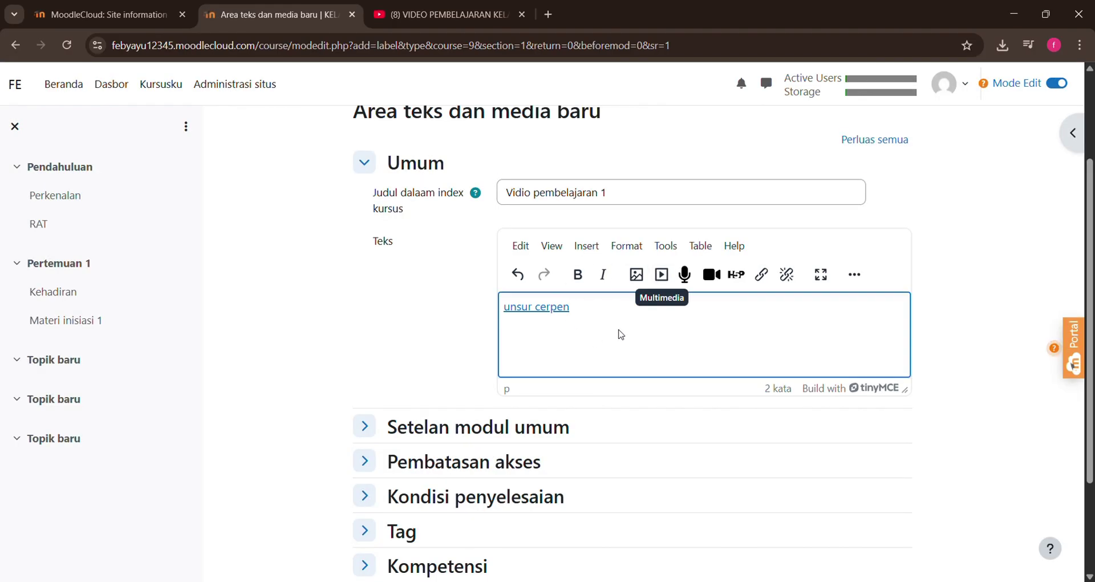
scroll(575, 391, "down", 1)
scroll(577, 394, "down", 1)
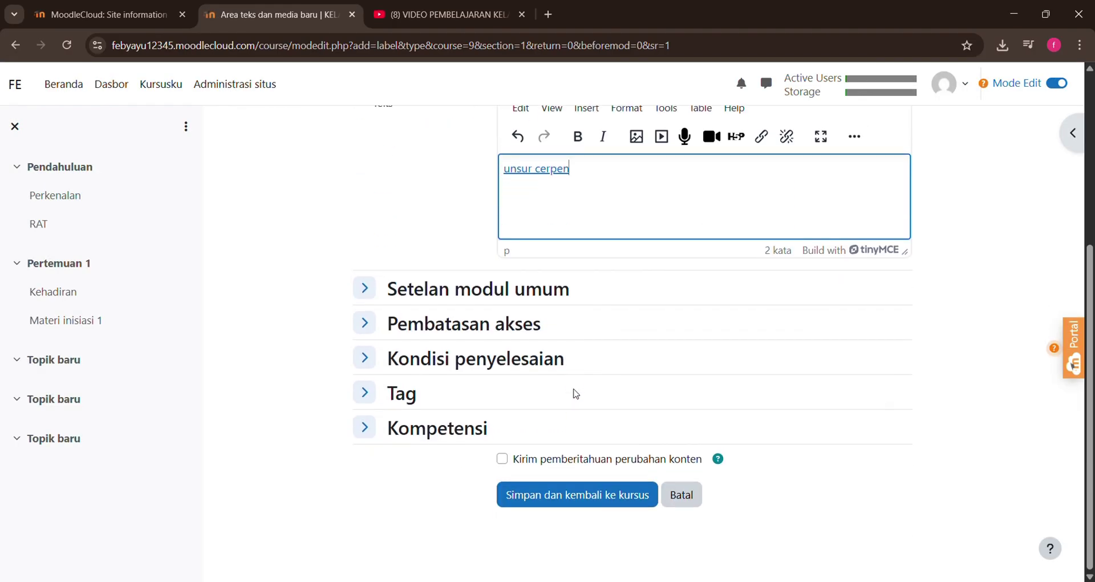
left_click(608, 502)
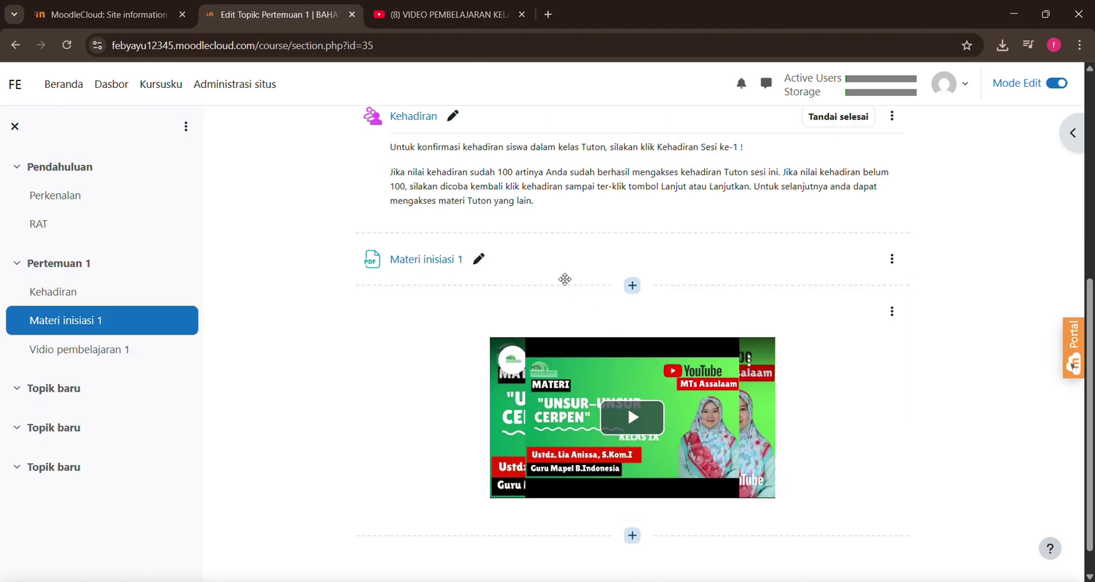
Step: Add a BigBlueButton activity below the learning video, with the instance type Hanya ruang and the room name "Diskusi 1"
scroll(546, 282, "down", 1)
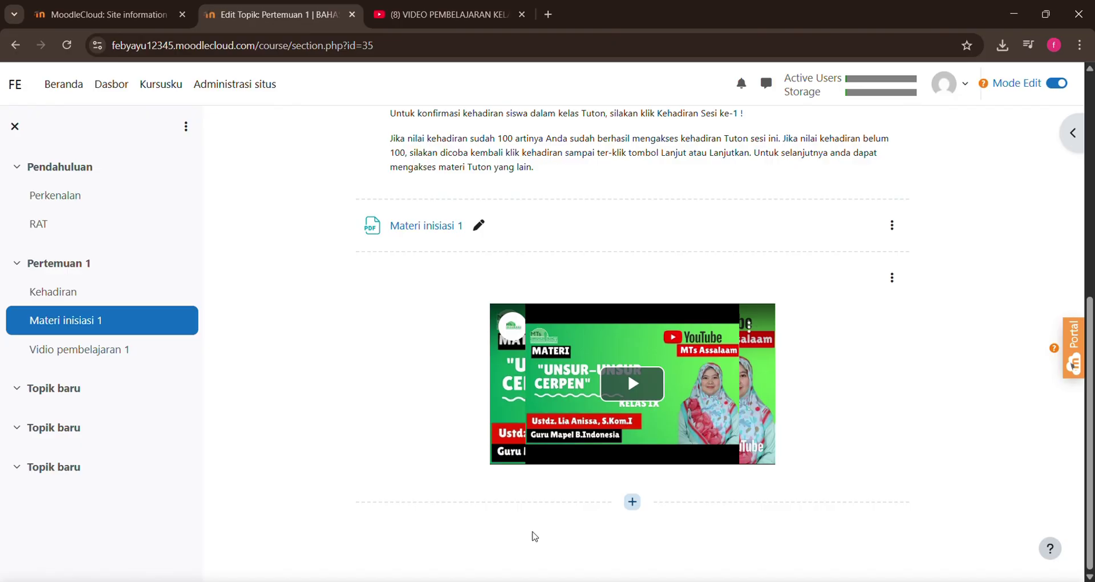
left_click(633, 502)
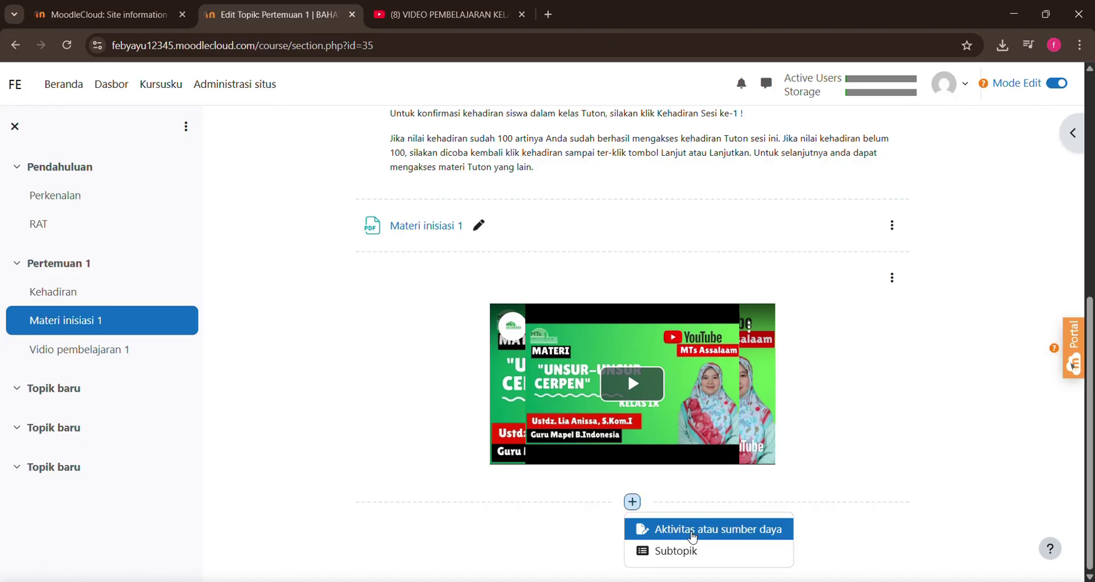
left_click(690, 535)
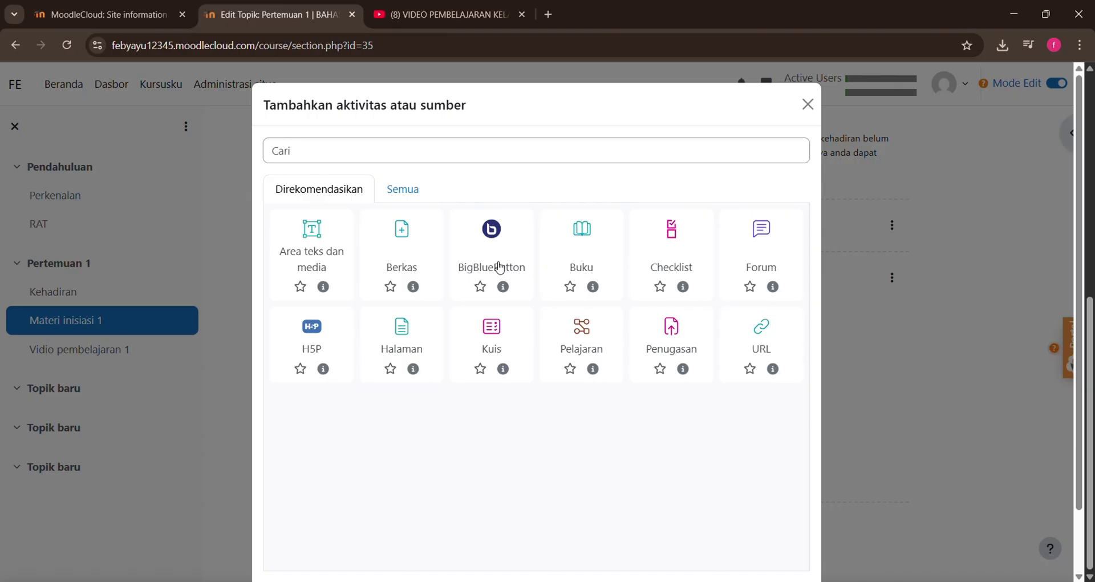
left_click(499, 264)
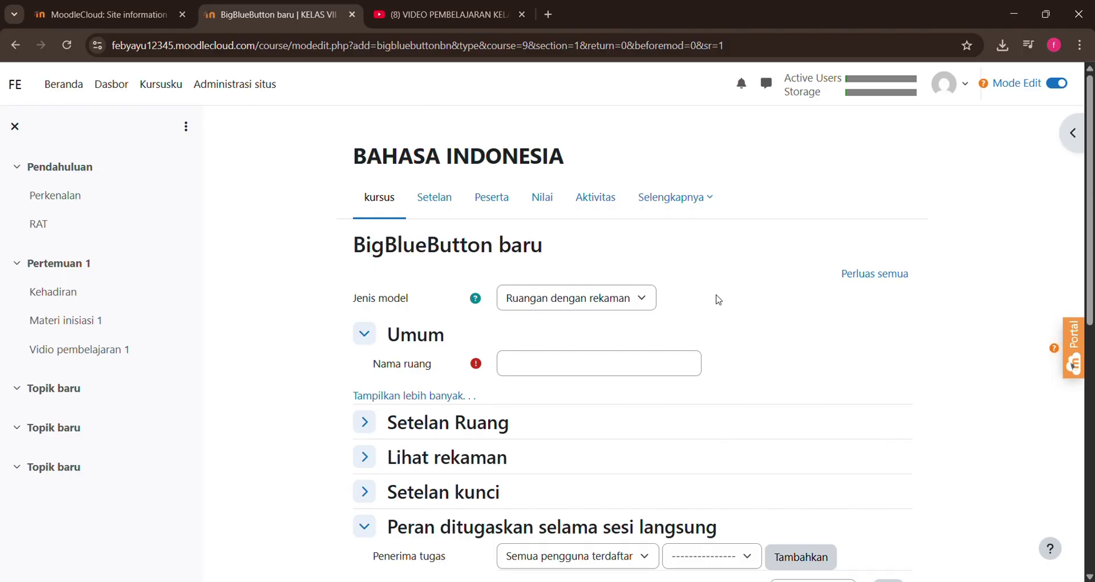
scroll(717, 300, "down", 1)
left_click(543, 247)
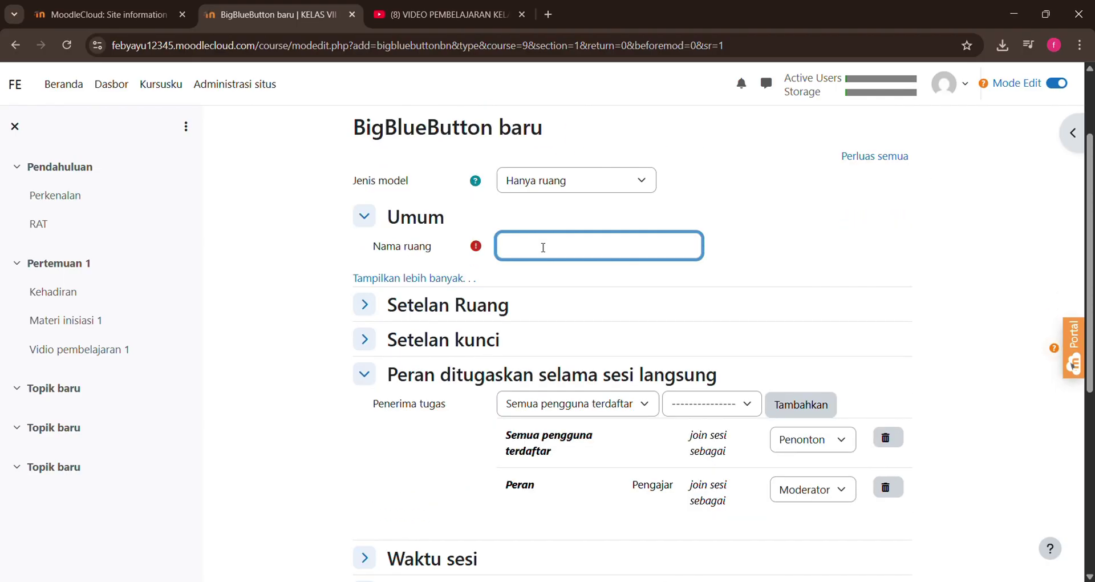
type("Diskusi 1")
Step: Set the Diskusi 1 completion condition so students must manually mark the activity as done
scroll(540, 246, "down", 1)
scroll(539, 246, "down", 1)
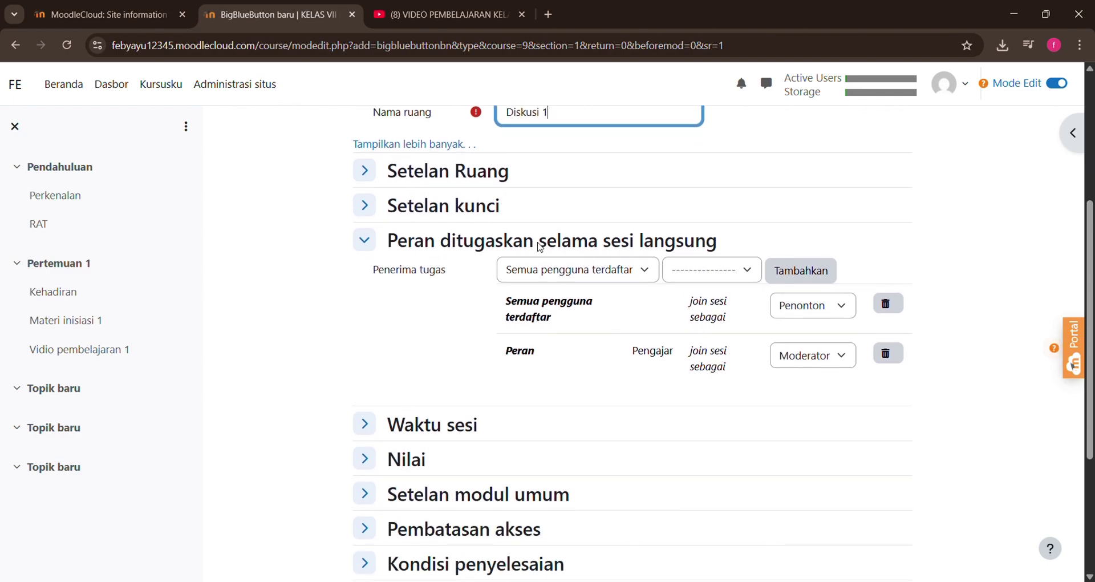
scroll(542, 247, "down", 2)
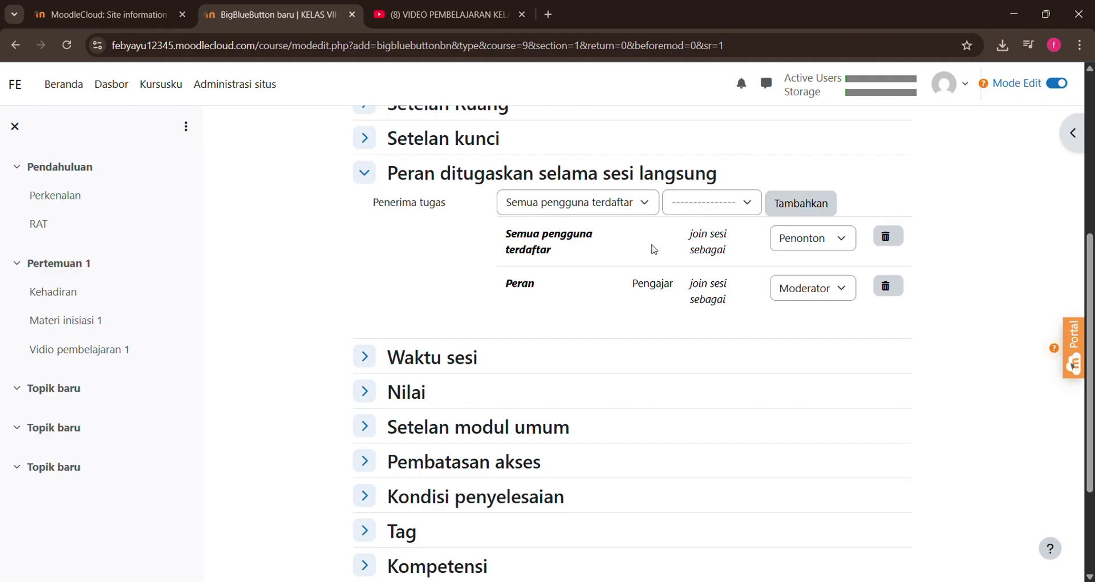
scroll(653, 249, "down", 1)
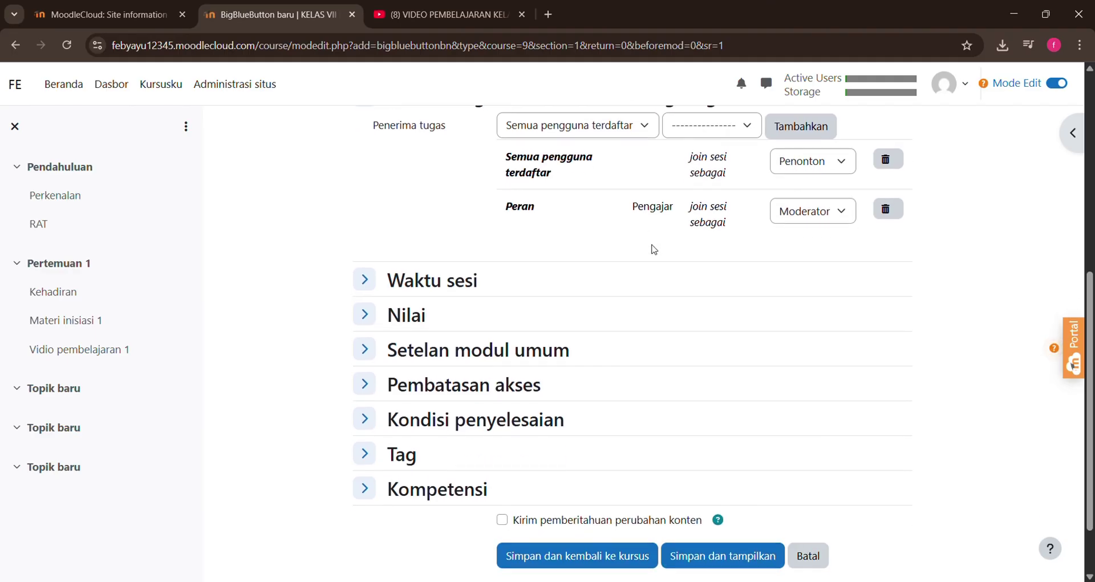
left_click(372, 286)
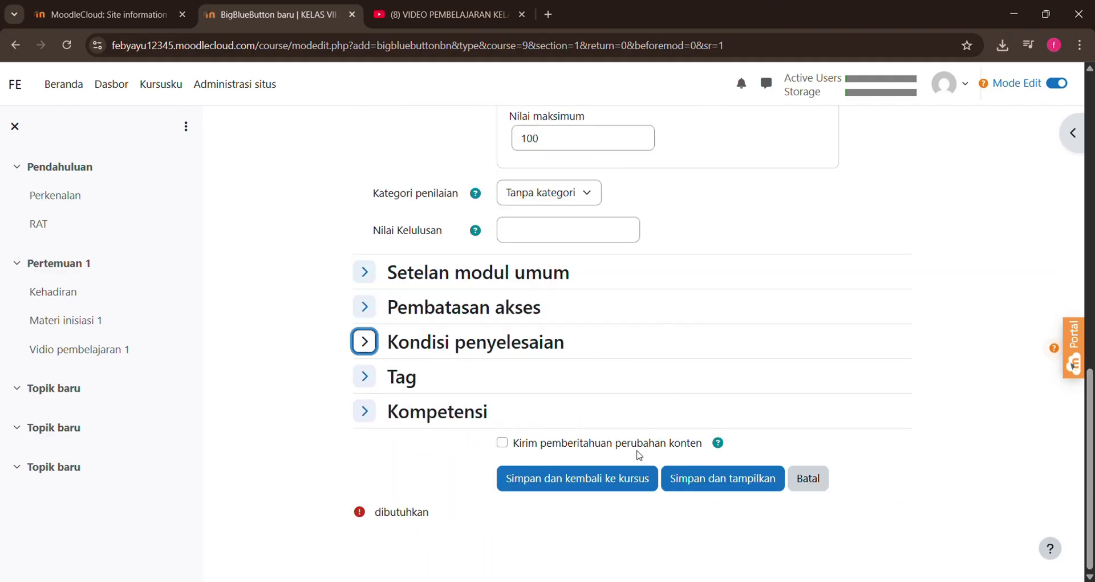
left_click(582, 552)
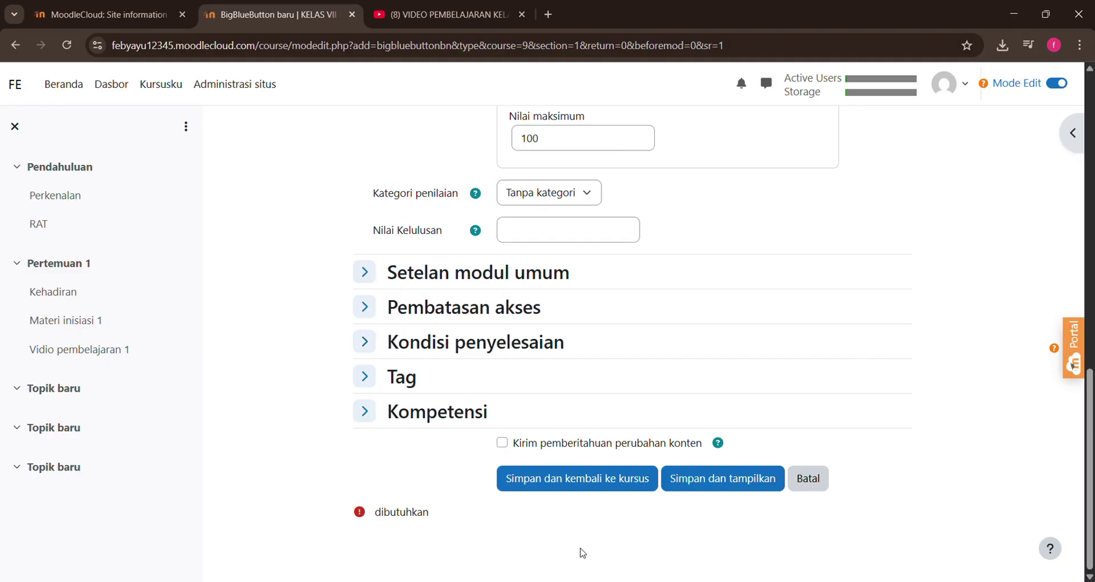
left_click(380, 348)
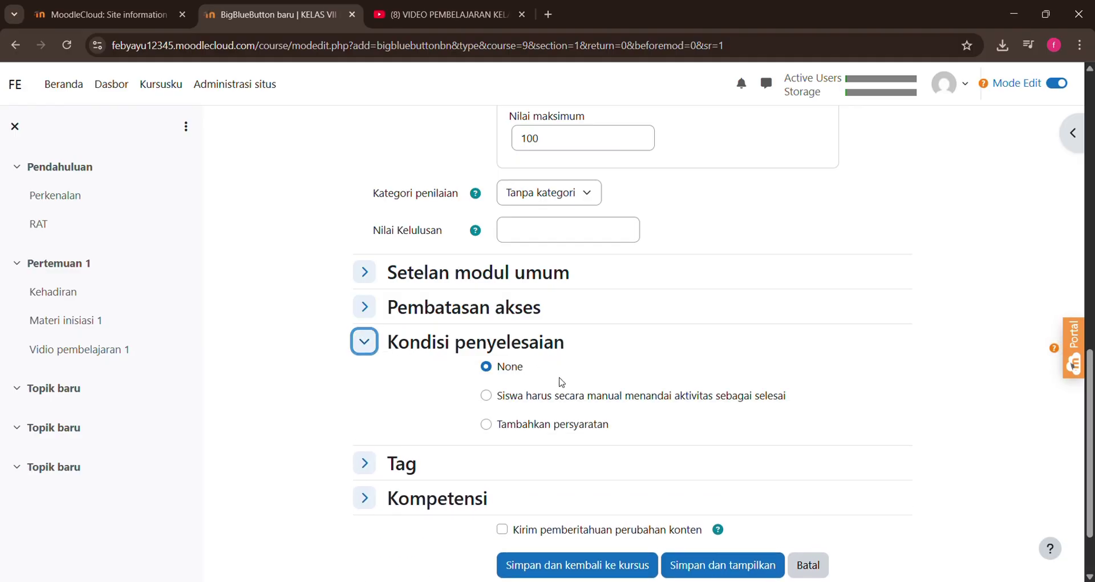
left_click(486, 395)
Step: Enable the Diskusi 1 timeline reminder for 5 Juni 2026 at 11:10 and save back to the course
scroll(486, 397, "down", 2)
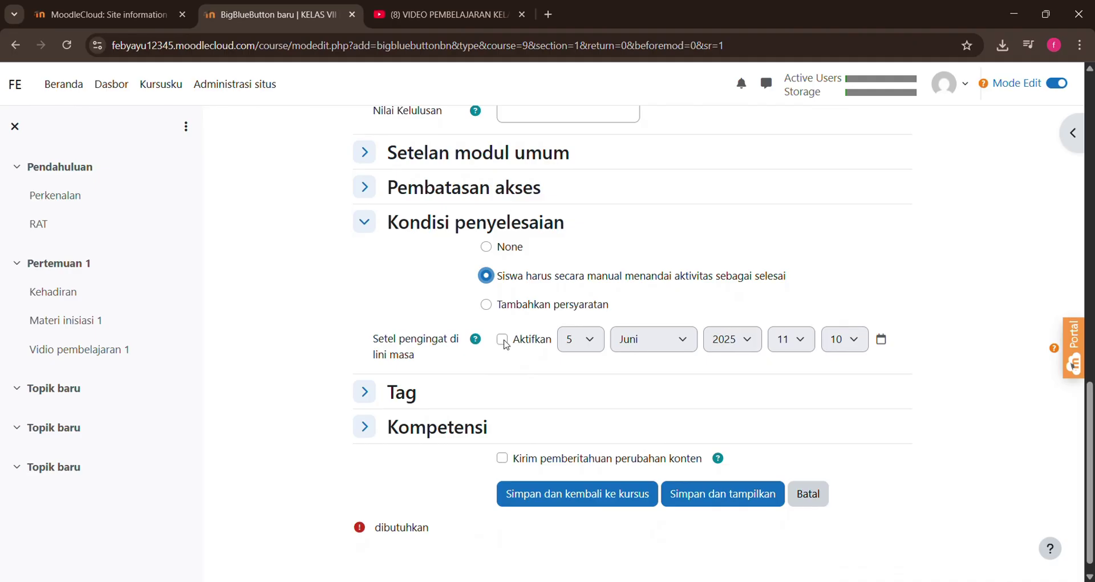
left_click(504, 341)
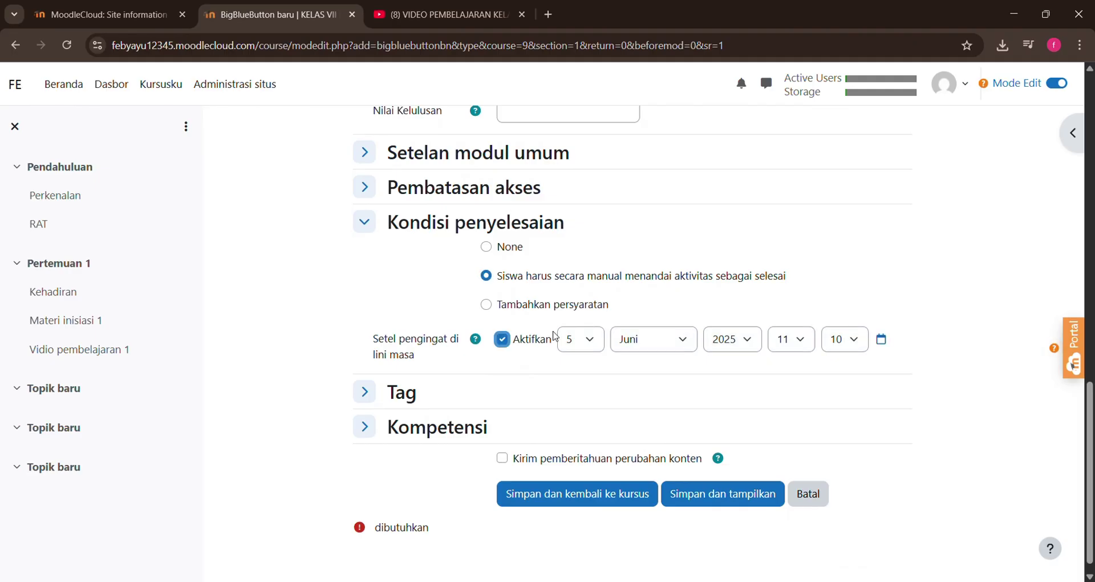
left_click(739, 348)
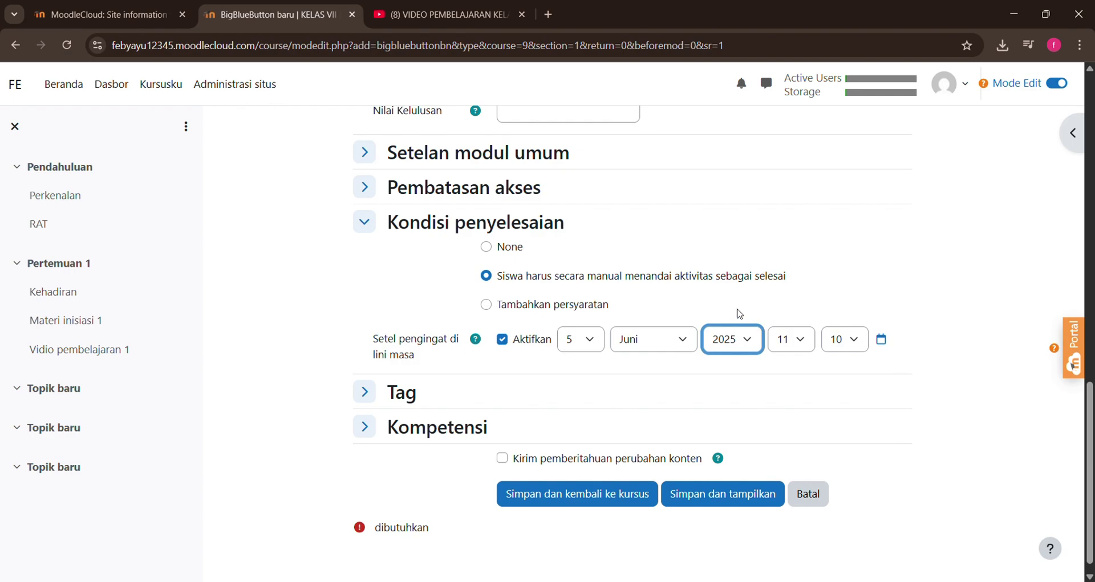
left_click(637, 494)
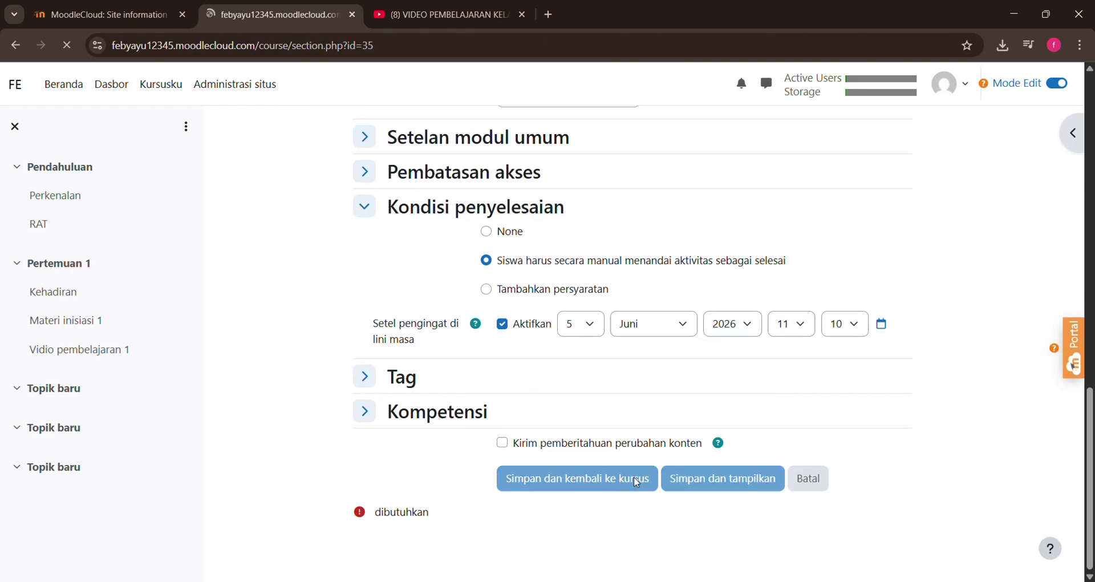
Step: Check the Diskusi 1 room page, return to Pertemuan 1 and review that section's description and activities
scroll(639, 484, "down", 7)
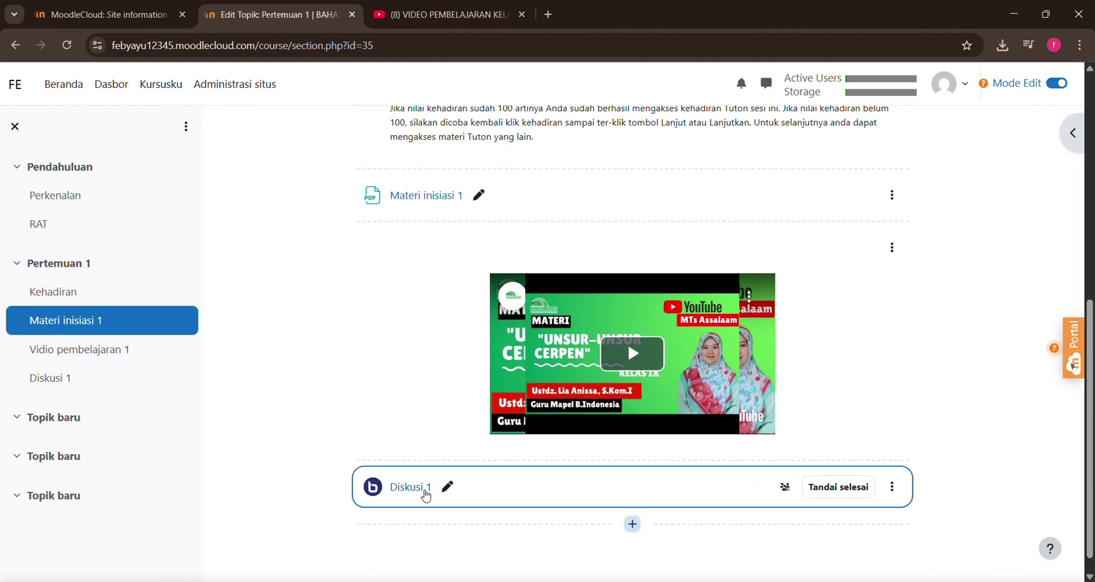
left_click(425, 492)
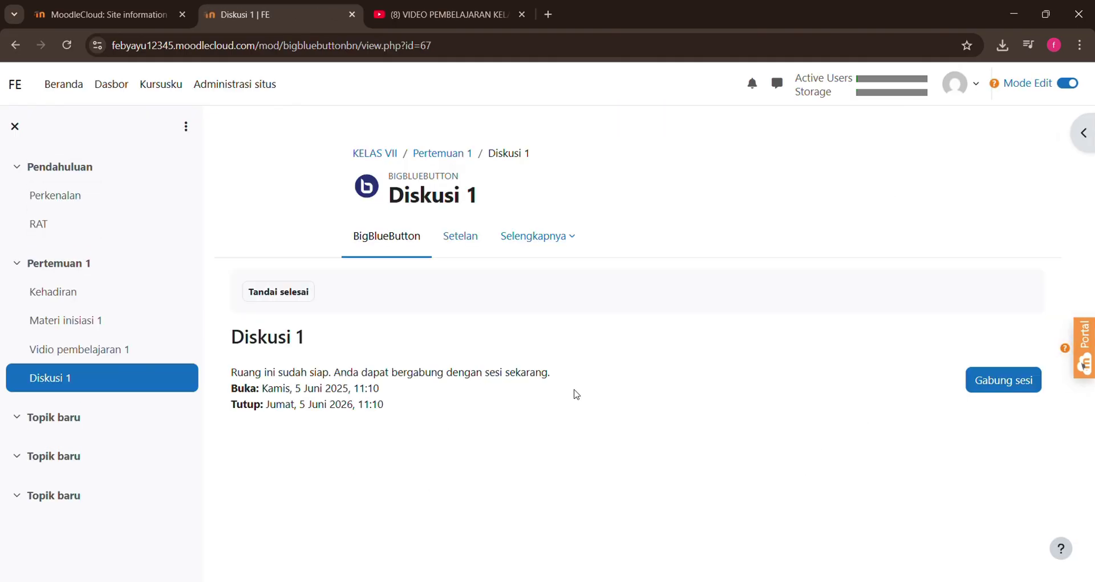
key("alt+Left")
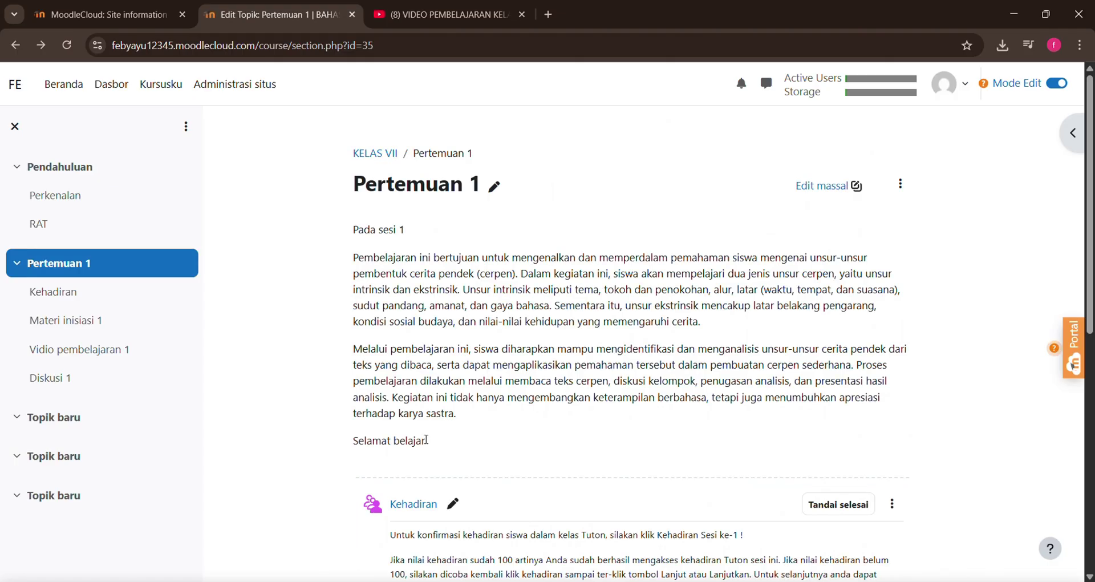
left_click_drag(549, 348, 572, 143)
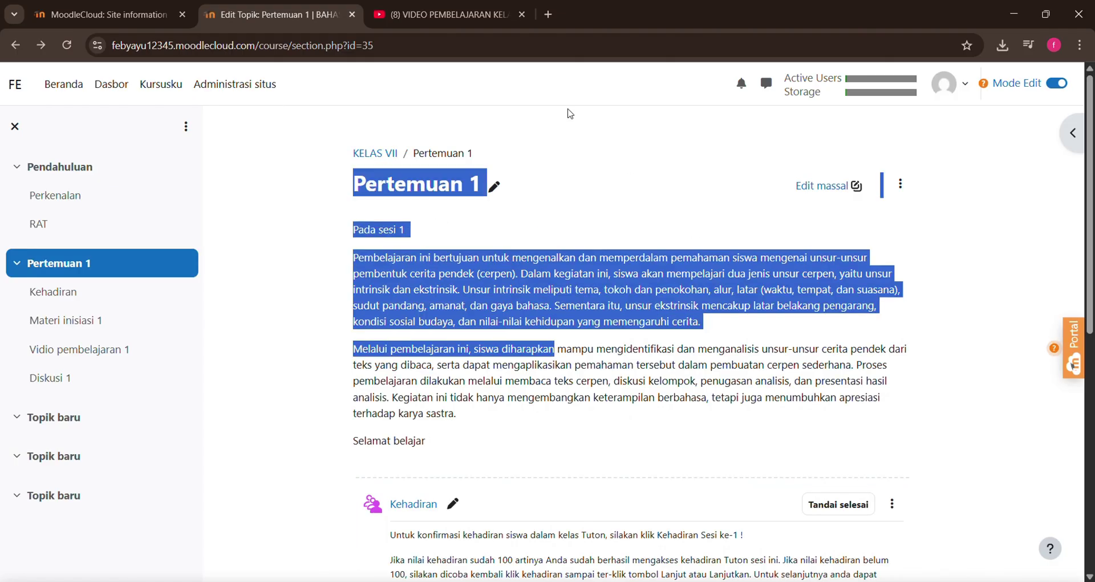
left_click(582, 224)
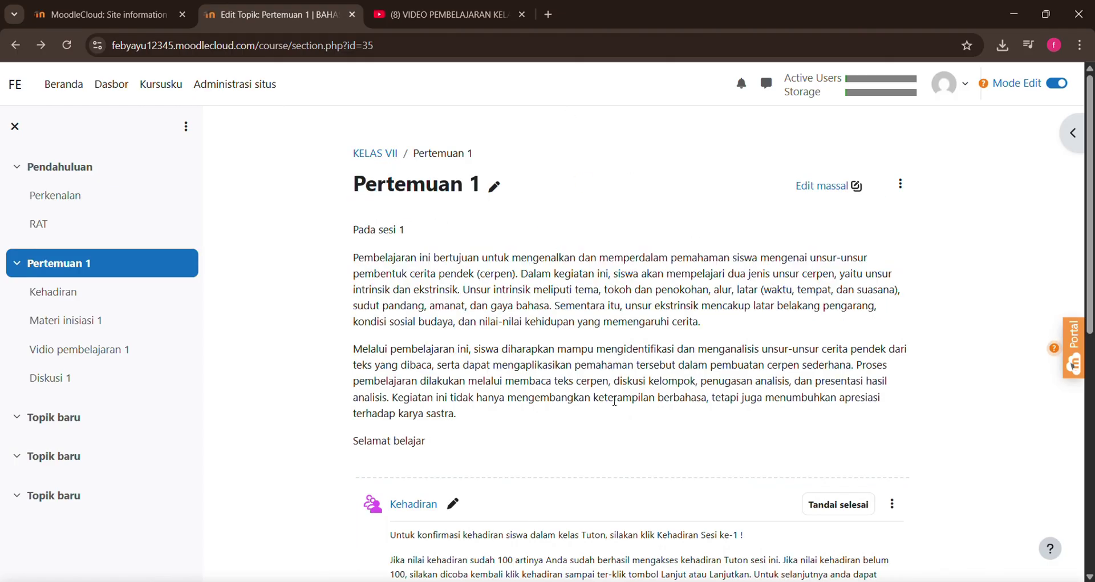
scroll(640, 402, "down", 4)
scroll(640, 409, "down", 2)
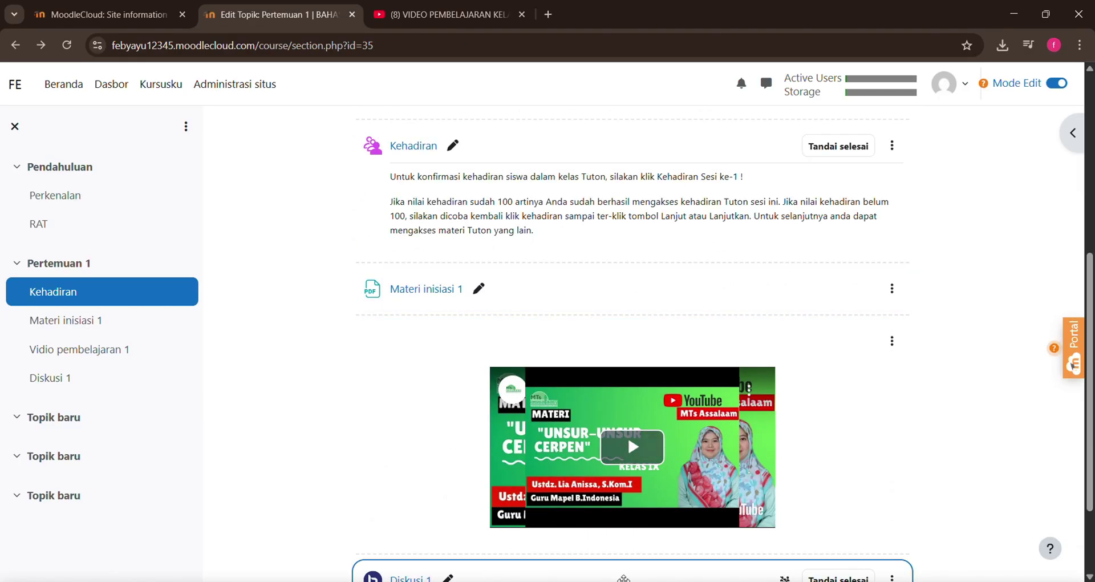
scroll(618, 496, "down", 2)
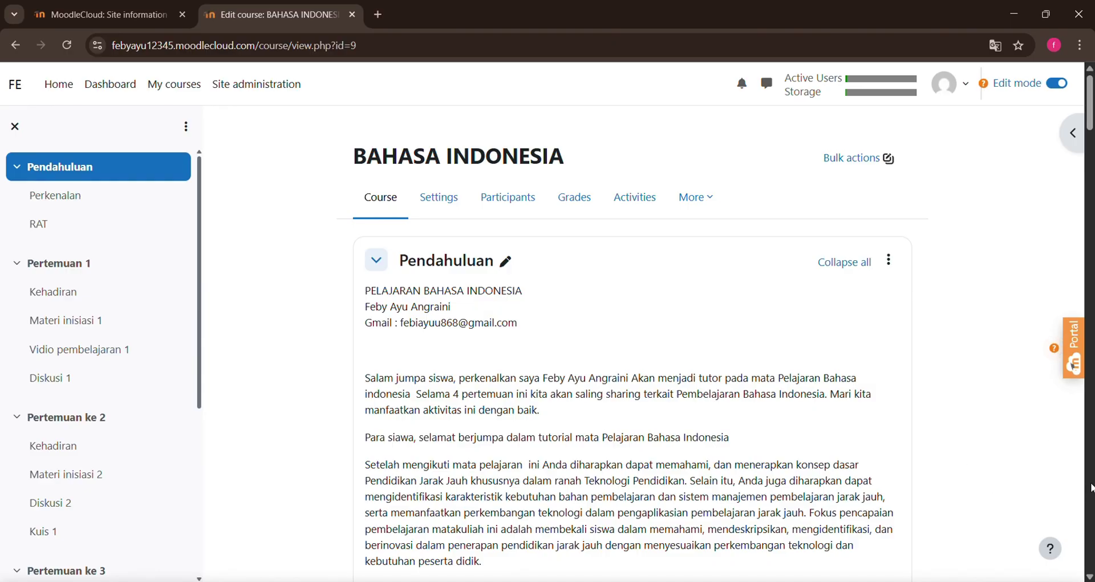
Step: Review the Pendahuluan section of the BAHASA INDONESIA course, from its welcome text to the Perkenalan forum and RAT file
scroll(901, 440, "down", 1)
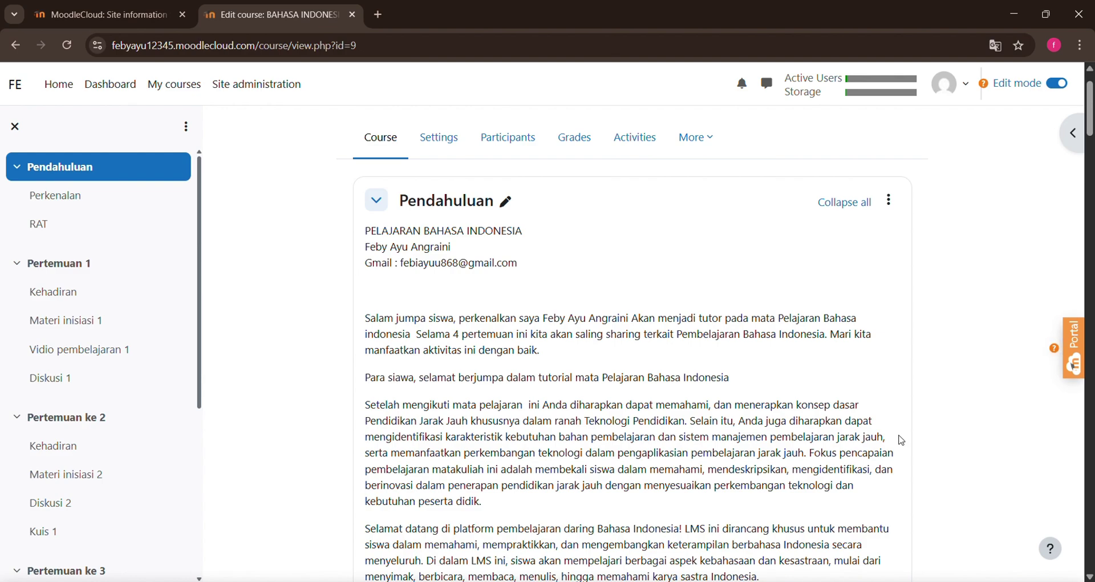
scroll(901, 441, "down", 1)
scroll(902, 440, "up", 2)
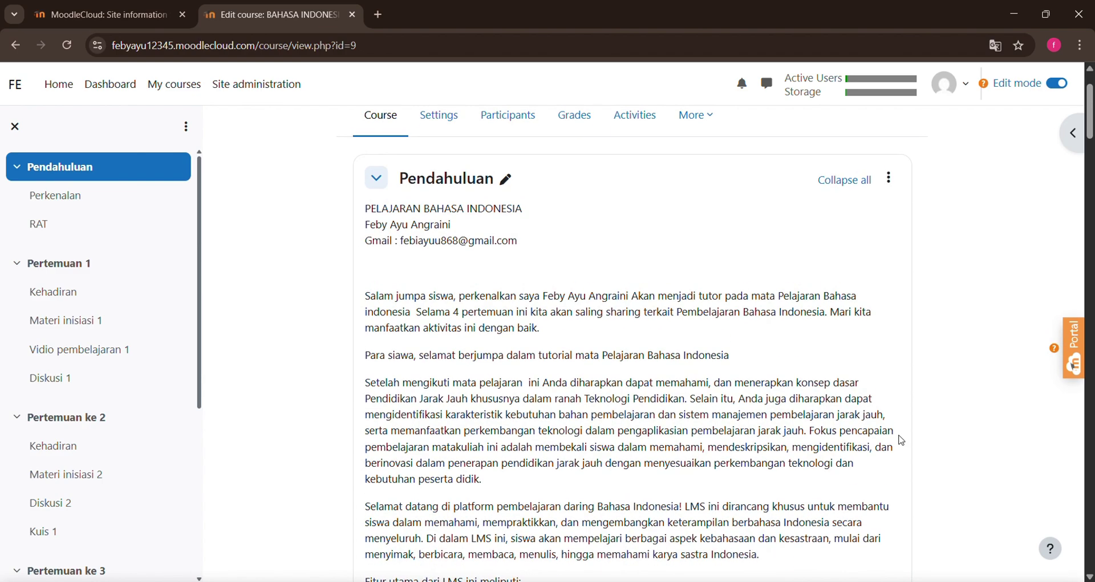
scroll(901, 440, "down", 2)
scroll(902, 441, "down", 9)
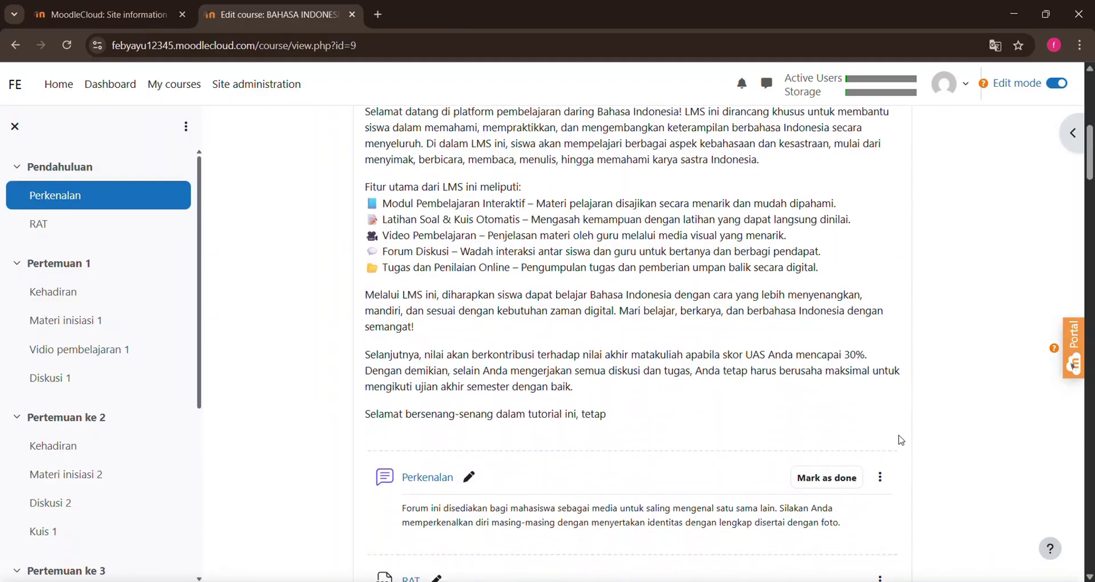
scroll(905, 441, "down", 2)
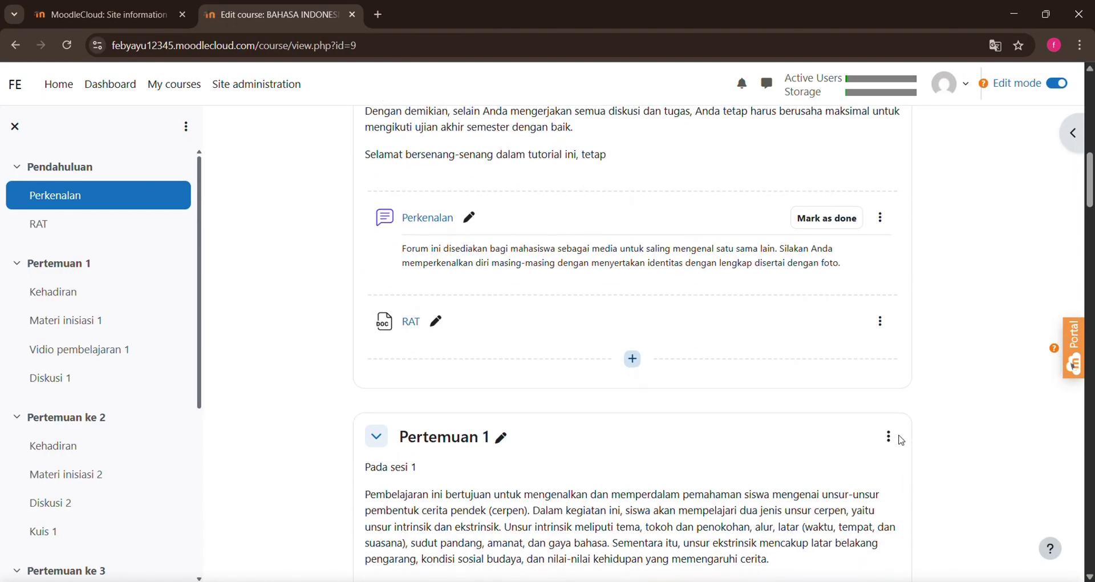
scroll(904, 441, "down", 2)
scroll(903, 441, "down", 2)
scroll(904, 441, "up", 1)
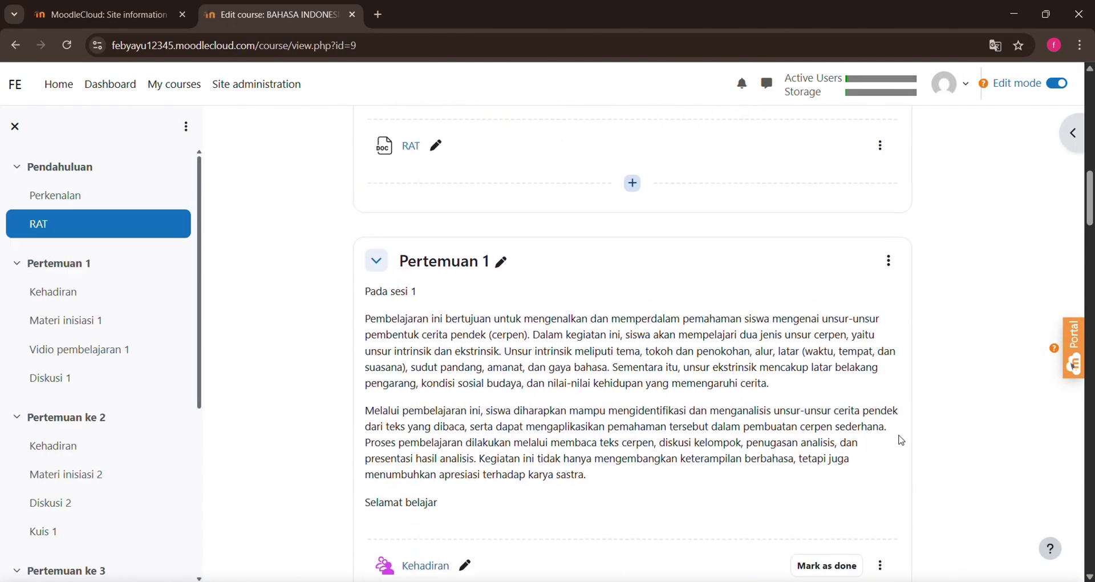
Step: Review the Pertemuan 1 and Pertemuan ke 2 sections, including their attendance, materials, discussions and quiz
scroll(904, 441, "down", 3)
scroll(904, 441, "down", 3)
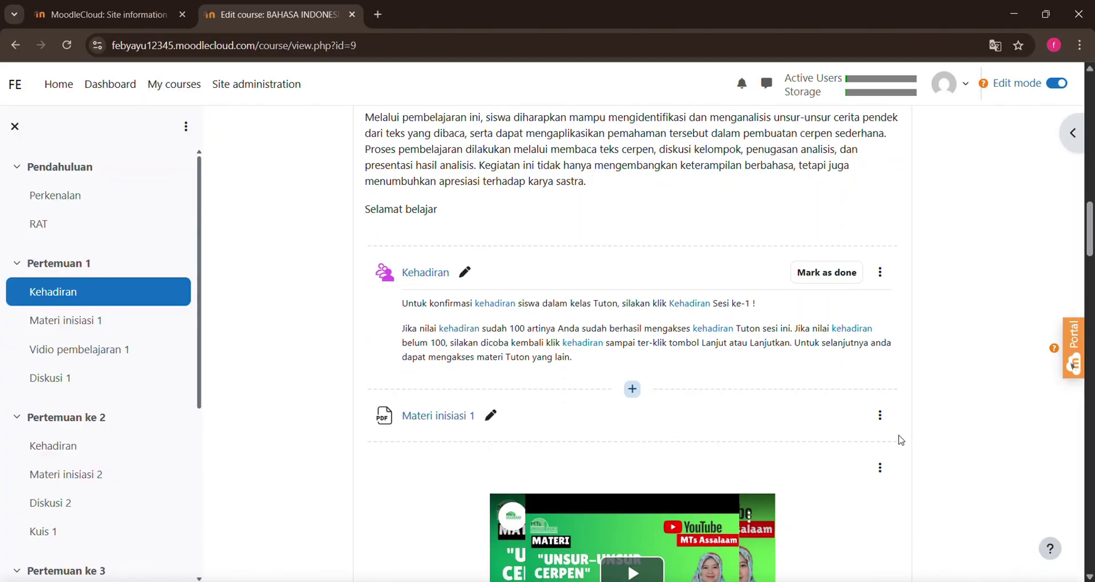
scroll(762, 349, "down", 3)
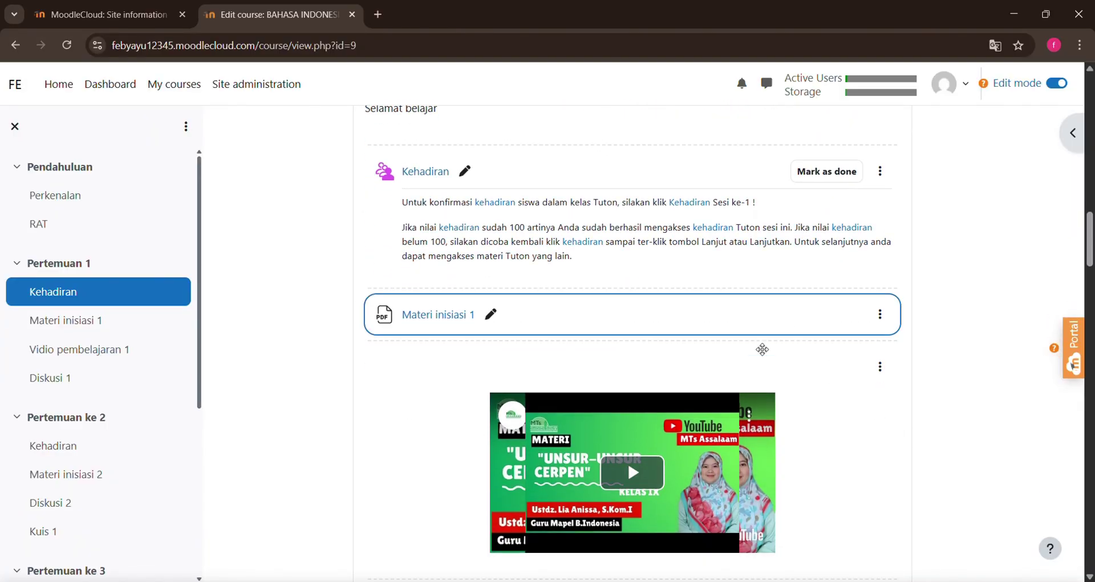
scroll(762, 349, "down", 1)
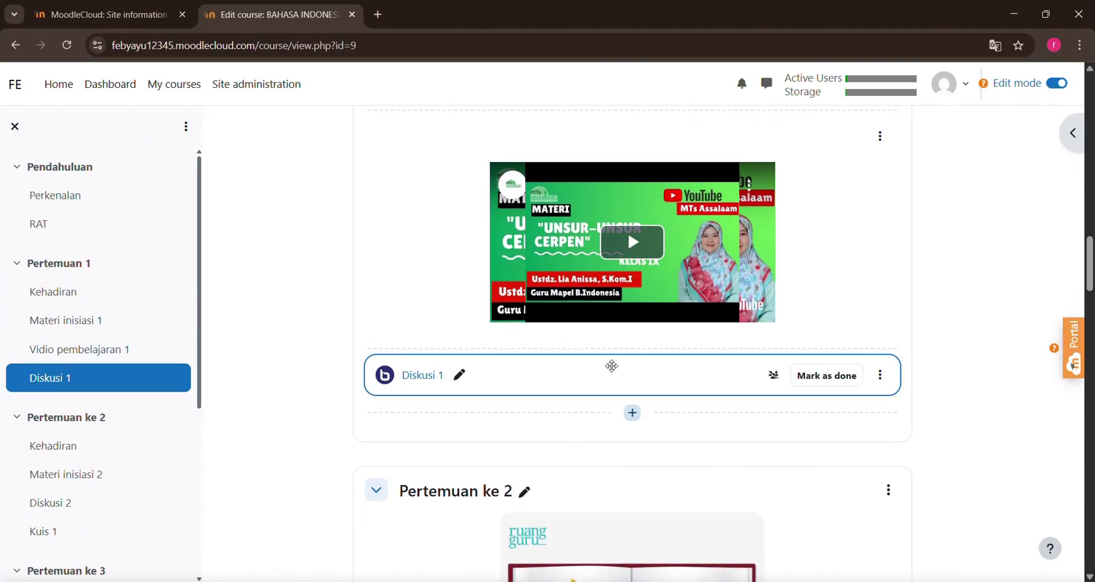
scroll(645, 367, "down", 3)
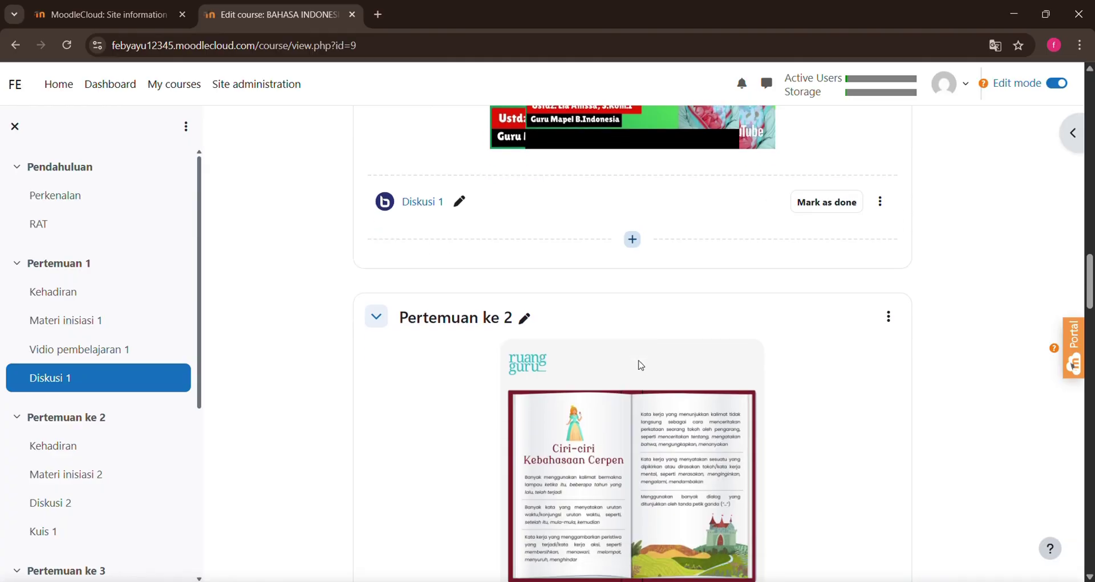
scroll(515, 370, "down", 5)
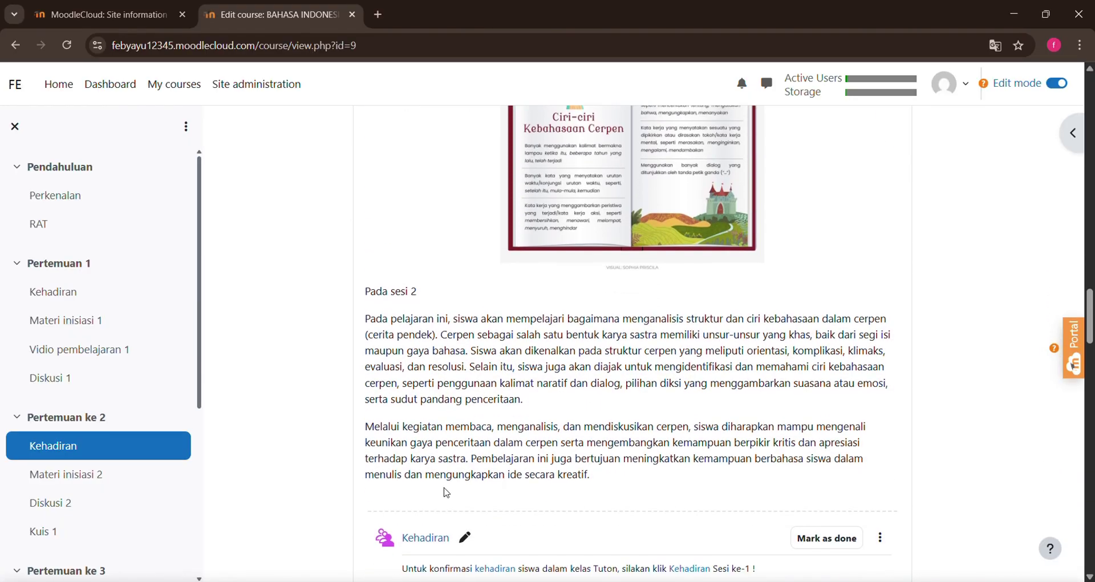
scroll(530, 362, "down", 2)
scroll(467, 427, "down", 3)
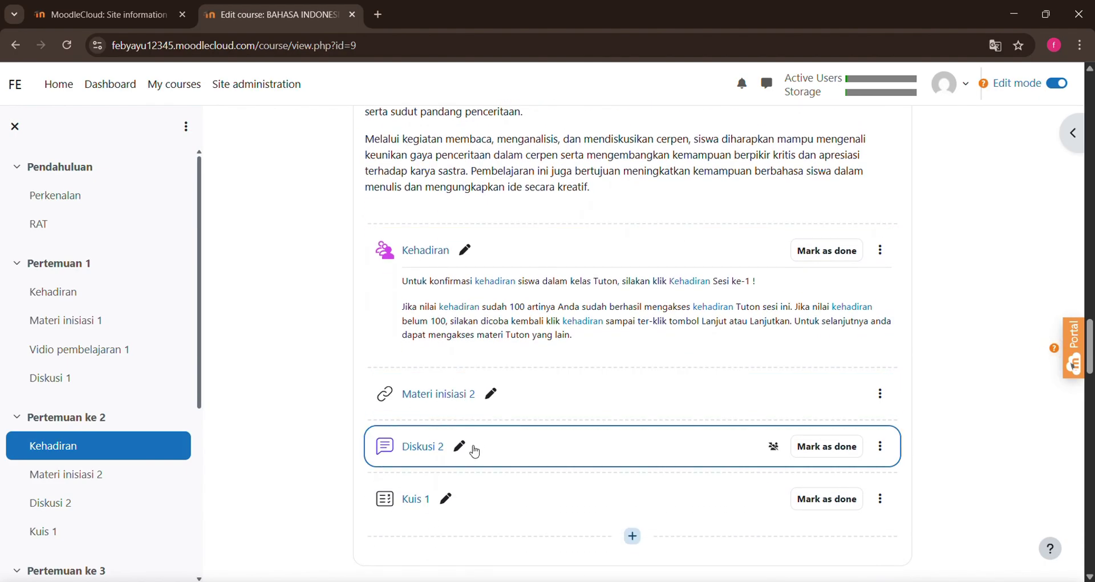
scroll(473, 442, "down", 2)
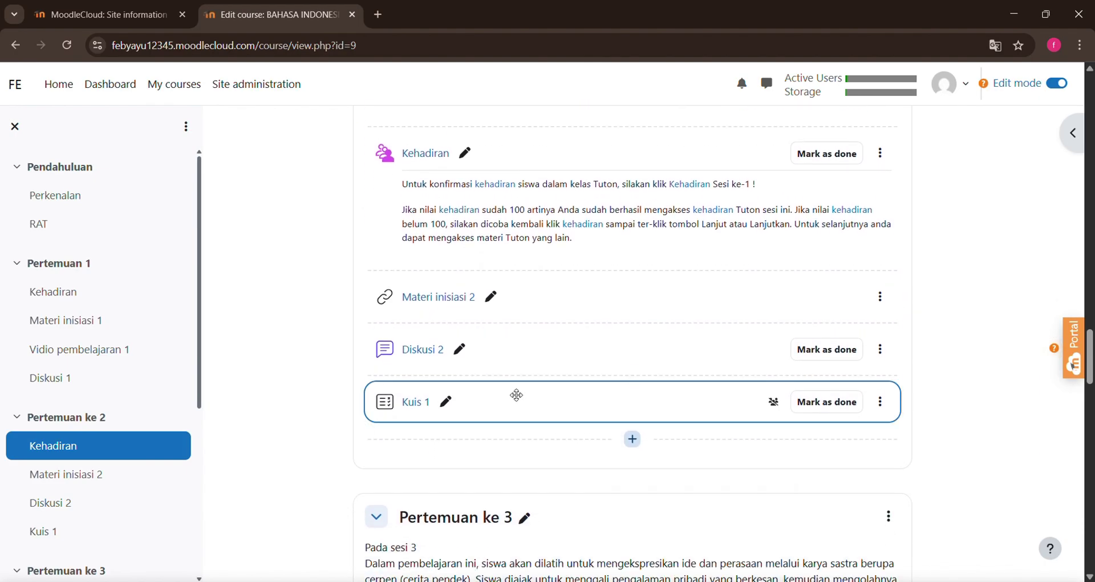
Step: Review the Pertemuan ke 3 and Pertemuan ke 4 sections, including their attendance, materials, videos, discussions and assignment
scroll(517, 395, "down", 3)
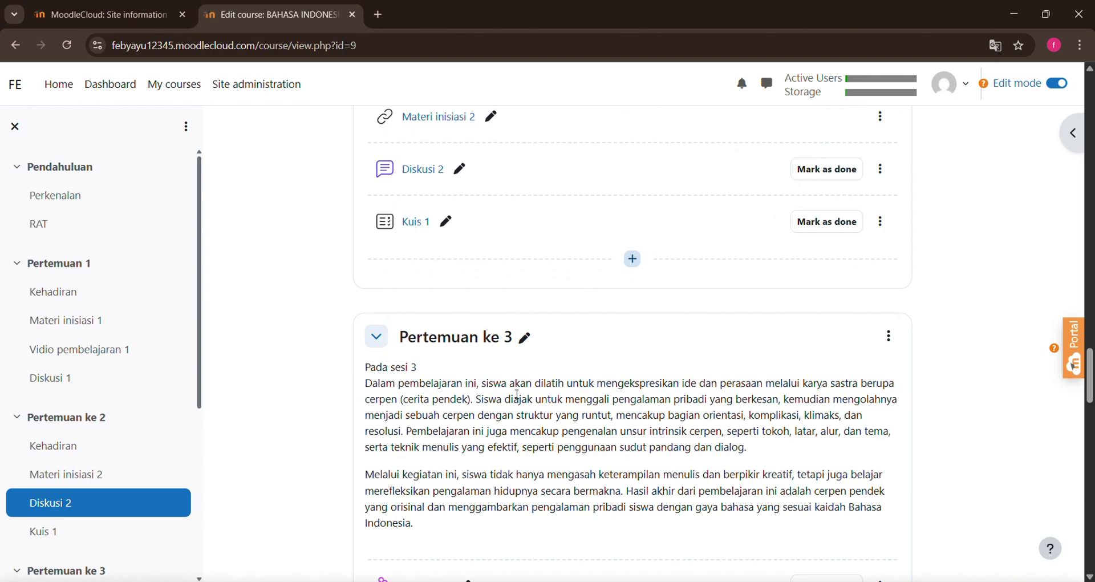
scroll(517, 394, "down", 4)
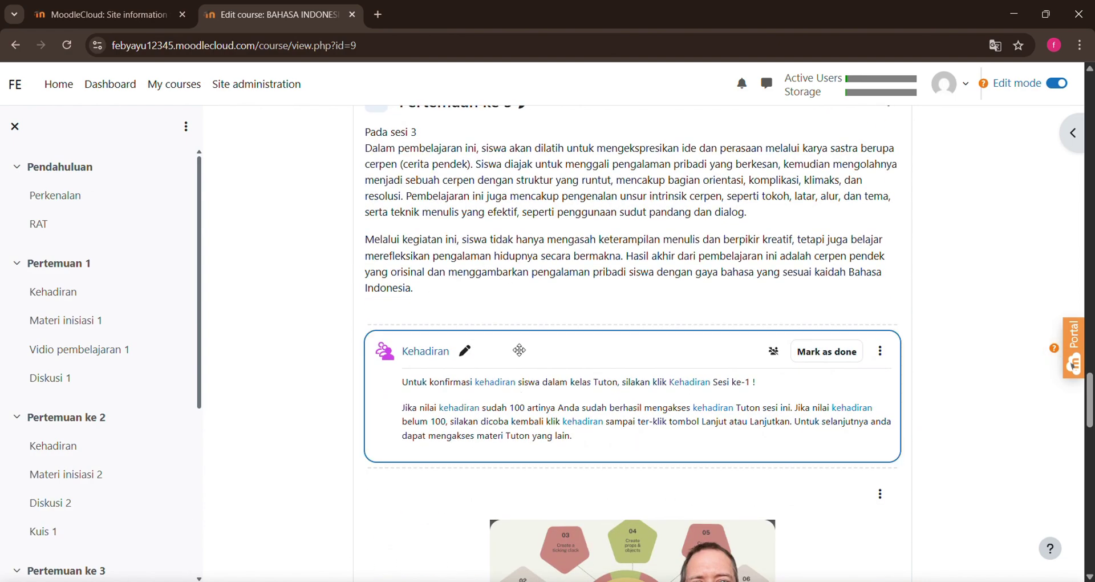
scroll(494, 283, "down", 1)
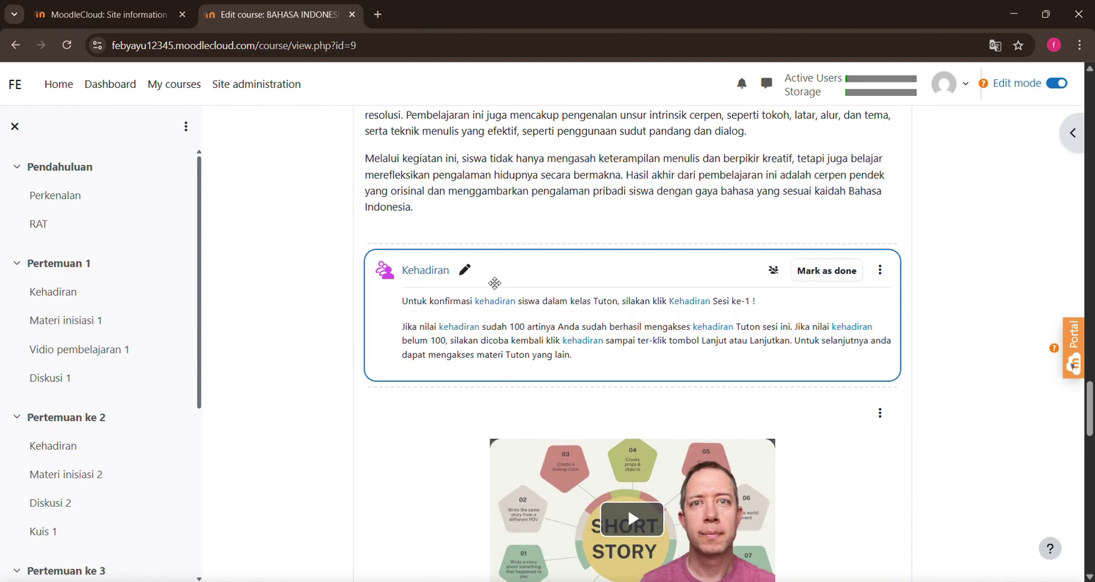
scroll(447, 417, "down", 5)
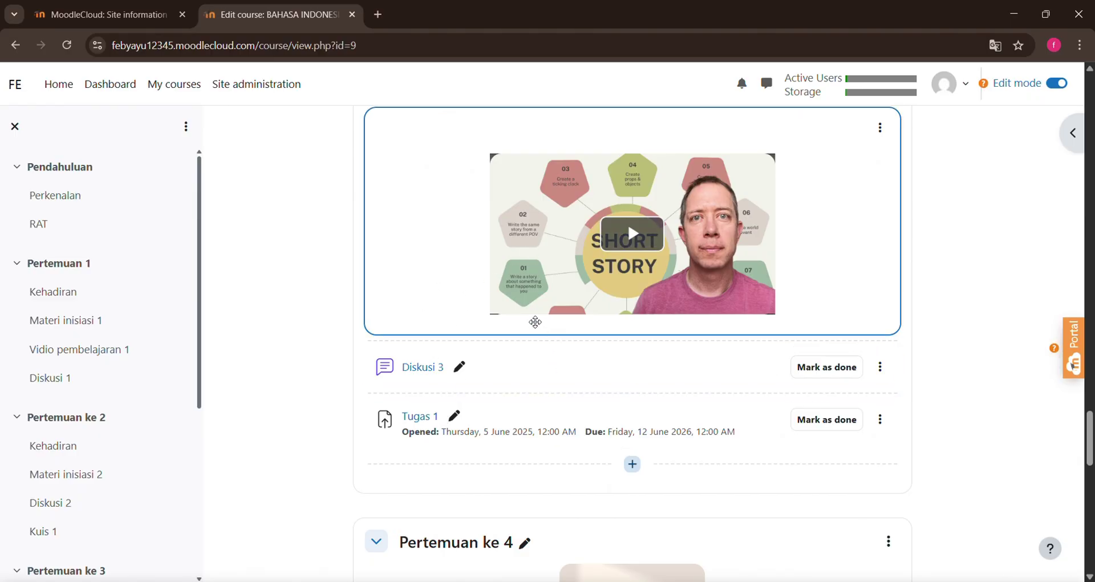
scroll(535, 322, "up", 1)
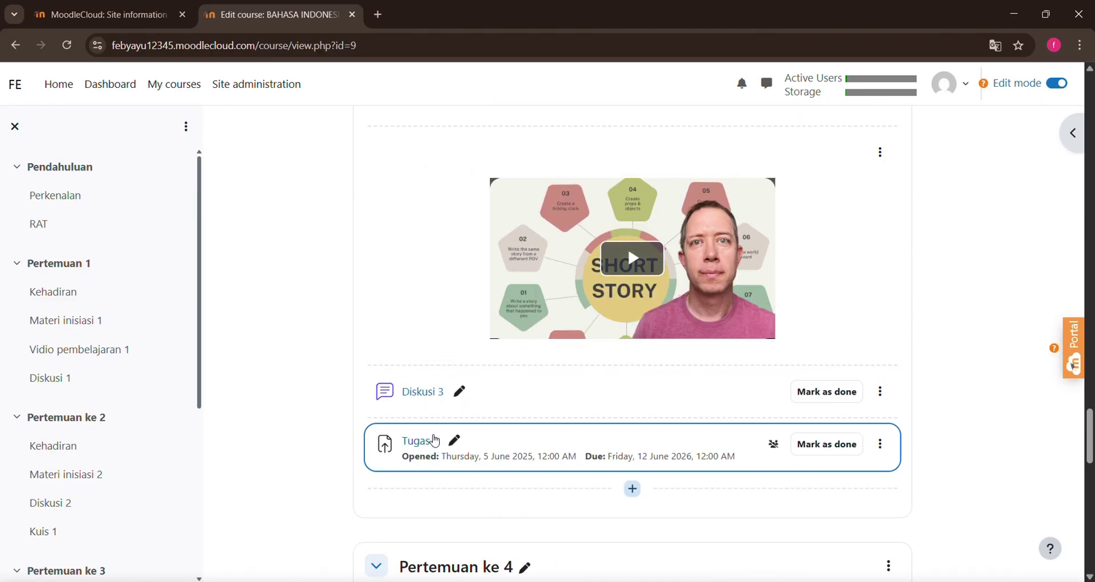
scroll(449, 425, "down", 2)
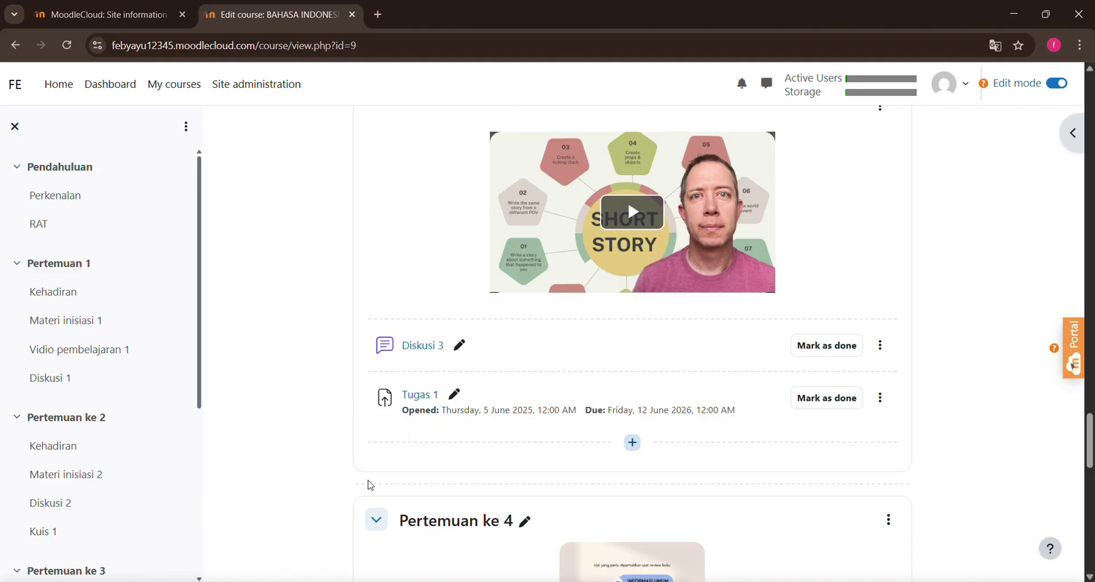
scroll(419, 431, "down", 3)
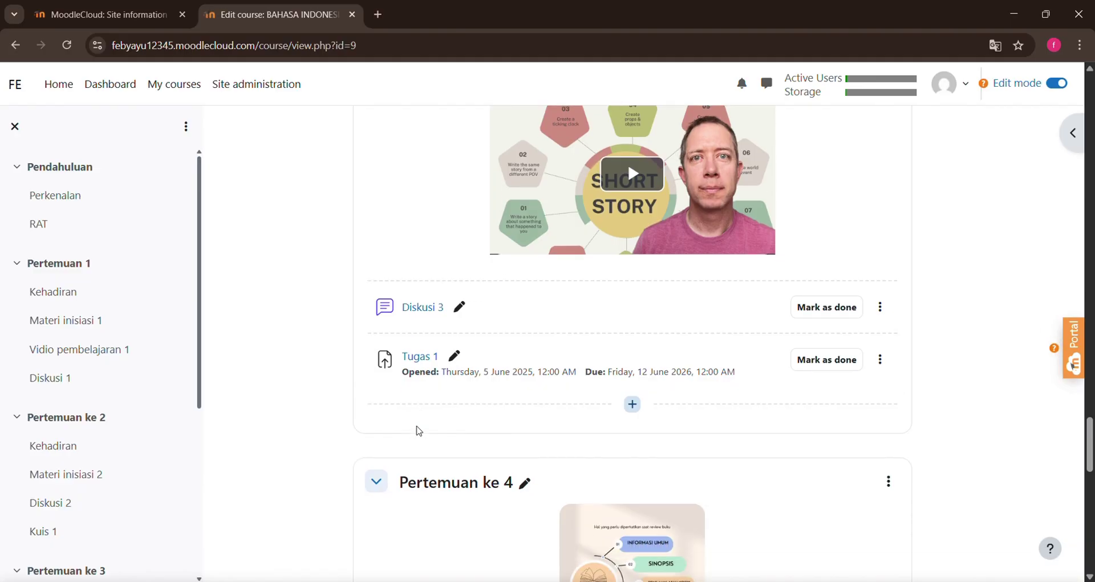
scroll(419, 430, "down", 10)
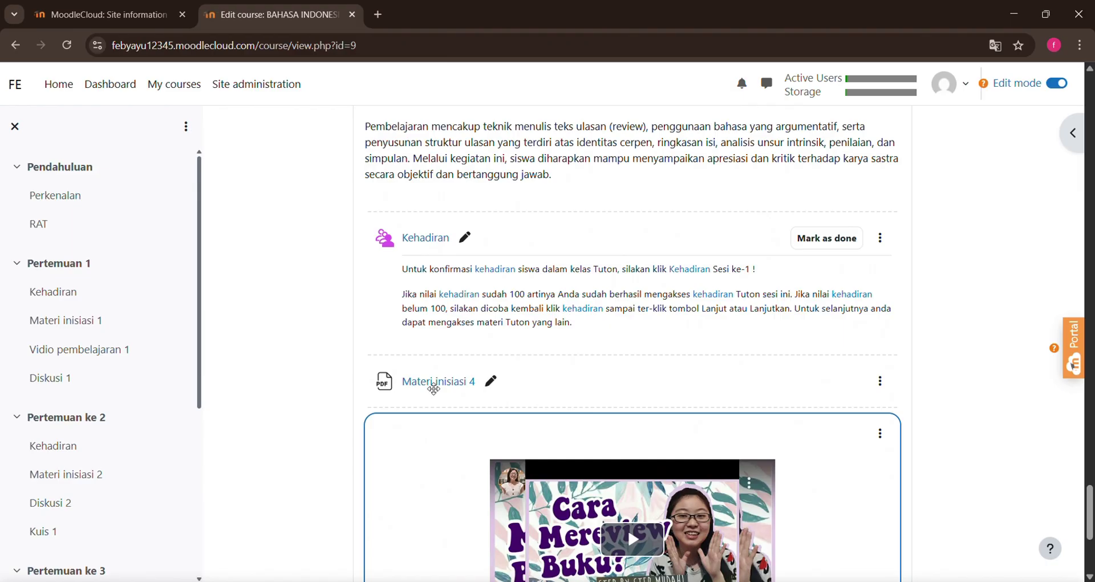
scroll(451, 348, "down", 5)
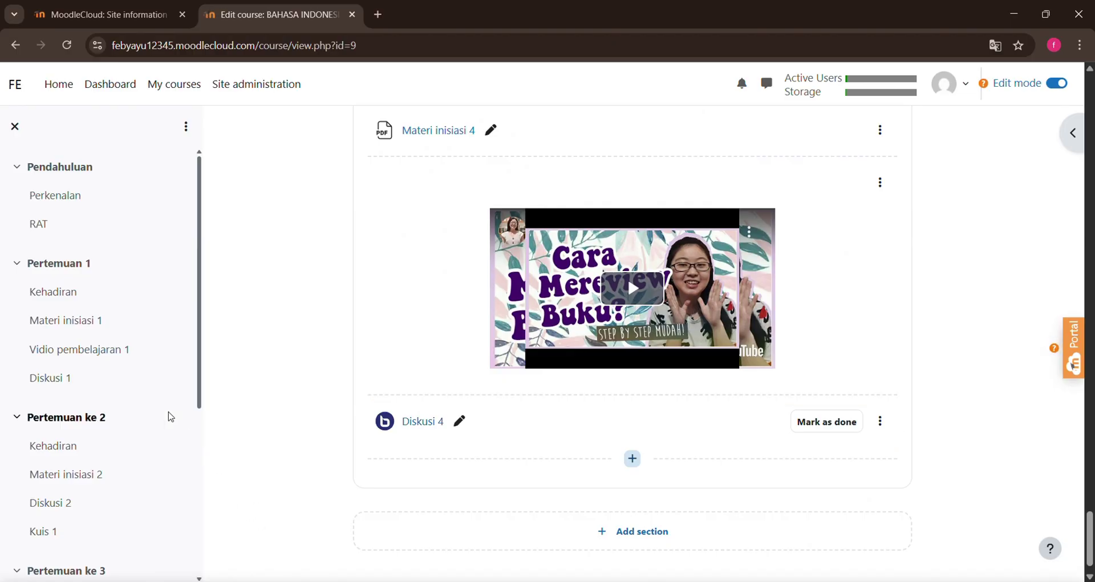
Step: Look through the course index from Pendahuluan to Pertemuan ke 4 to check the full list of activities
scroll(97, 354, "down", 4)
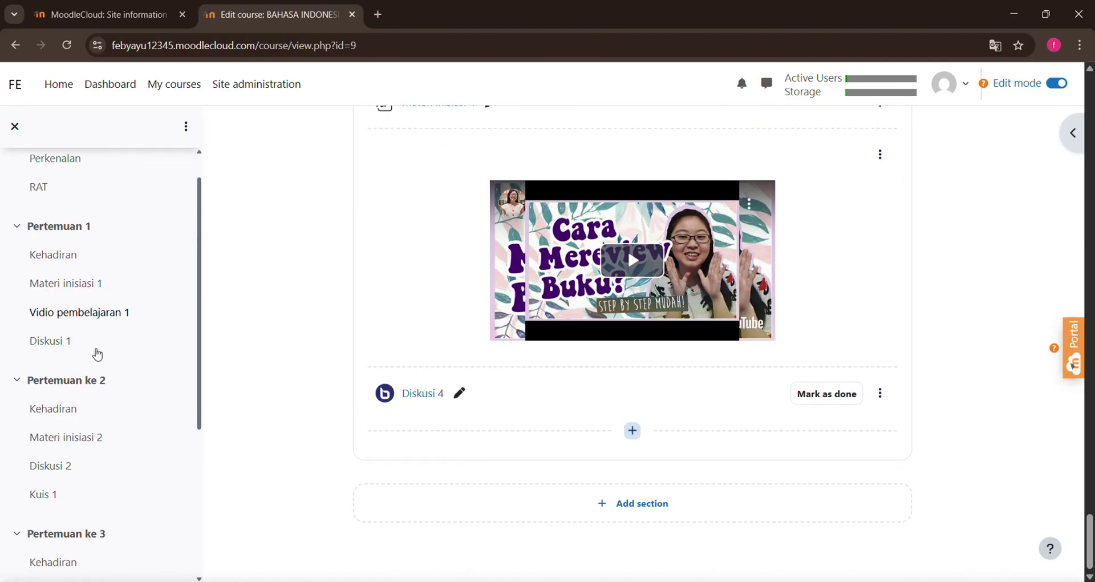
scroll(95, 354, "down", 2)
scroll(98, 354, "up", 1)
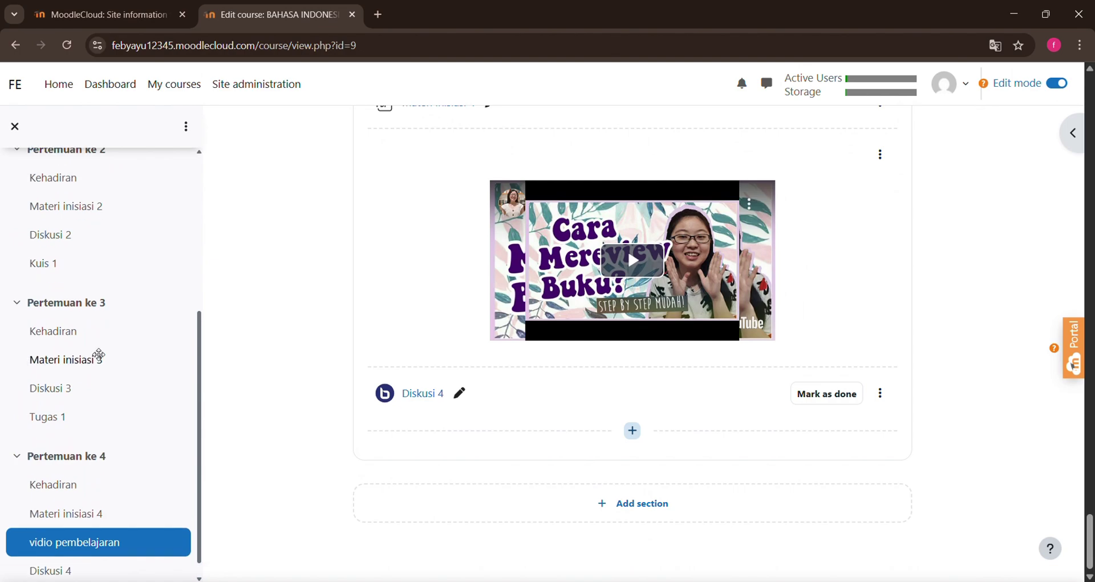
scroll(98, 355, "down", 1)
scroll(98, 355, "up", 2)
scroll(98, 354, "up", 4)
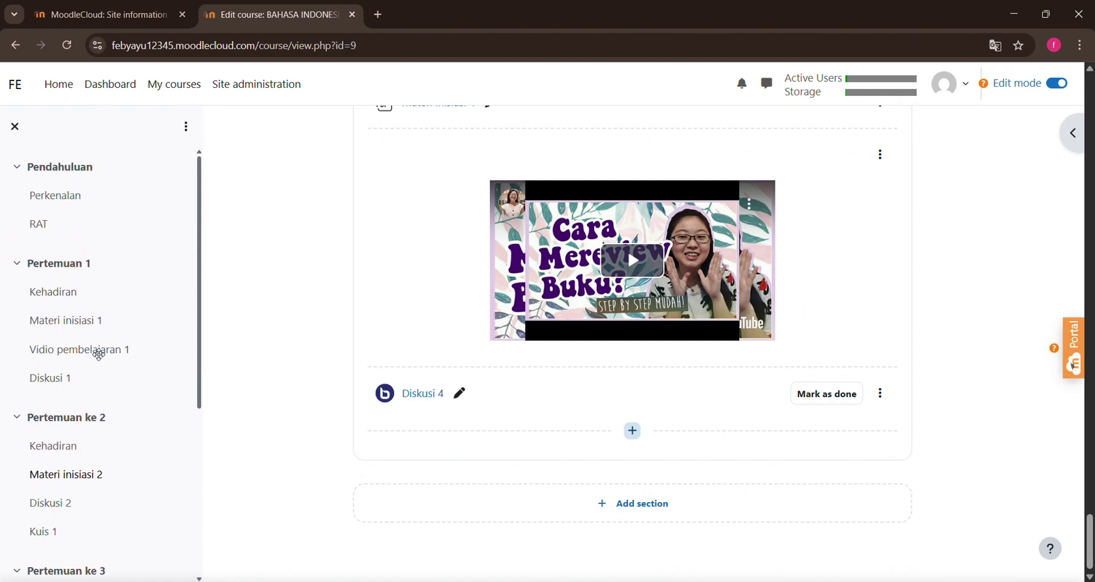
scroll(234, 341, "up", 2)
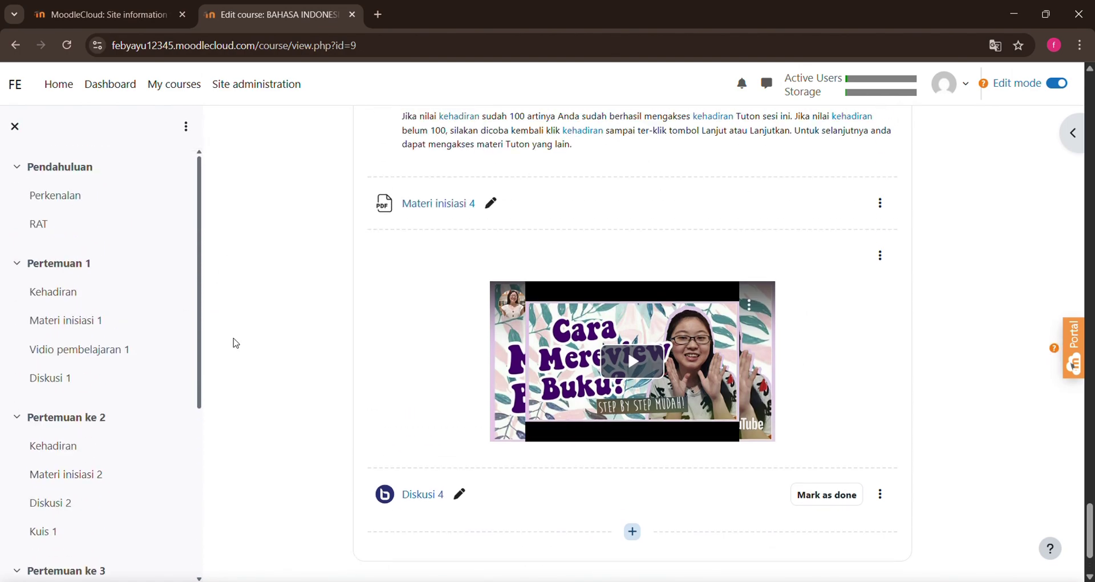